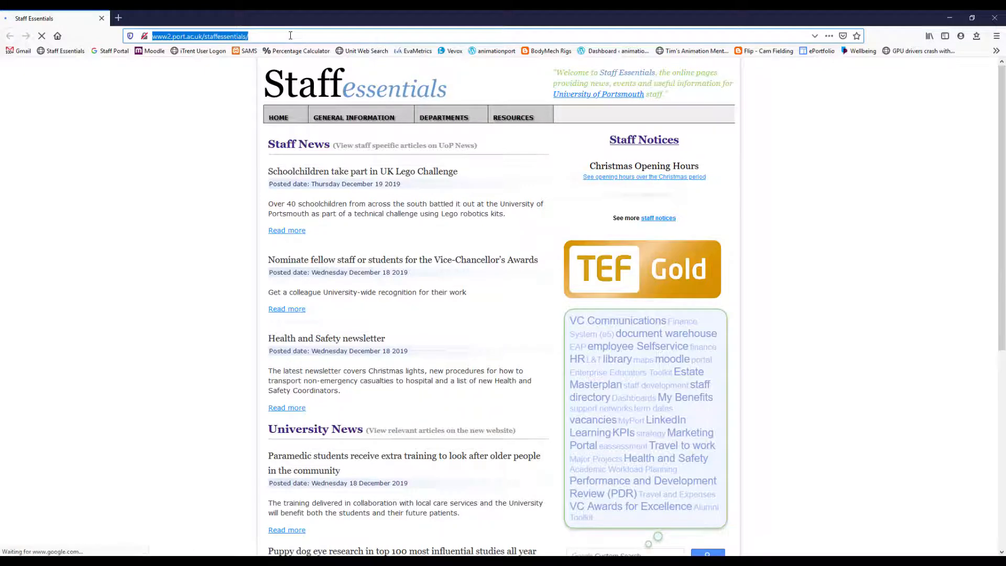
- Search Google Images for "totoro" and filter the results to the Large size
{"action": "type", "text": "totoro"}
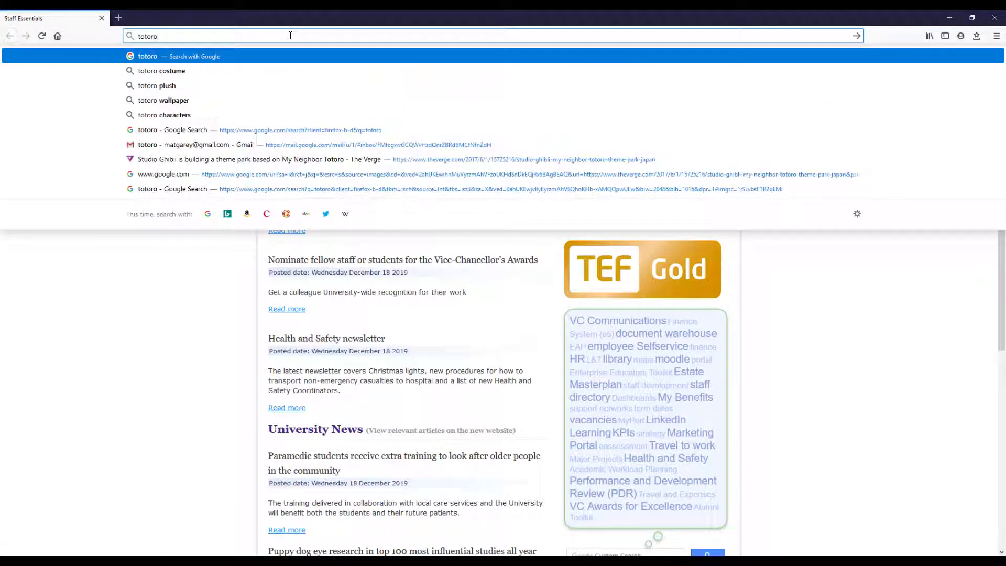
{"action": "key", "text": "Return"}
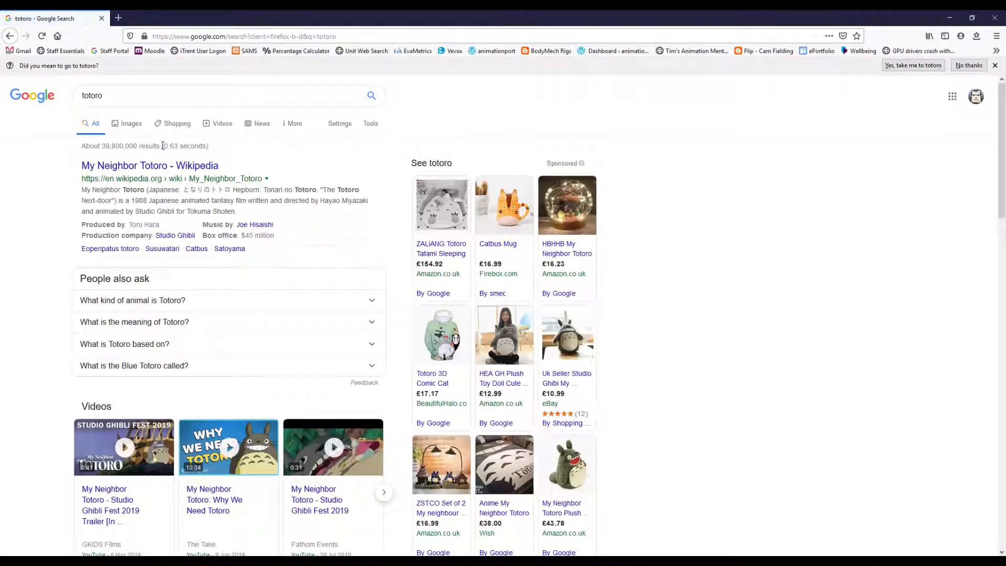
{"action": "left_click", "coordinate": [131, 124]}
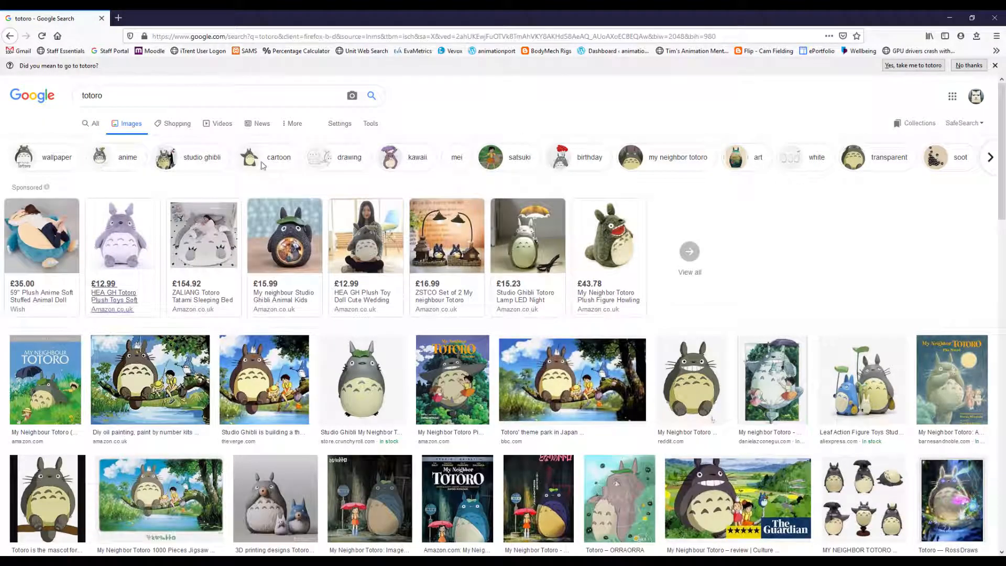
{"action": "left_click", "coordinate": [370, 125]}
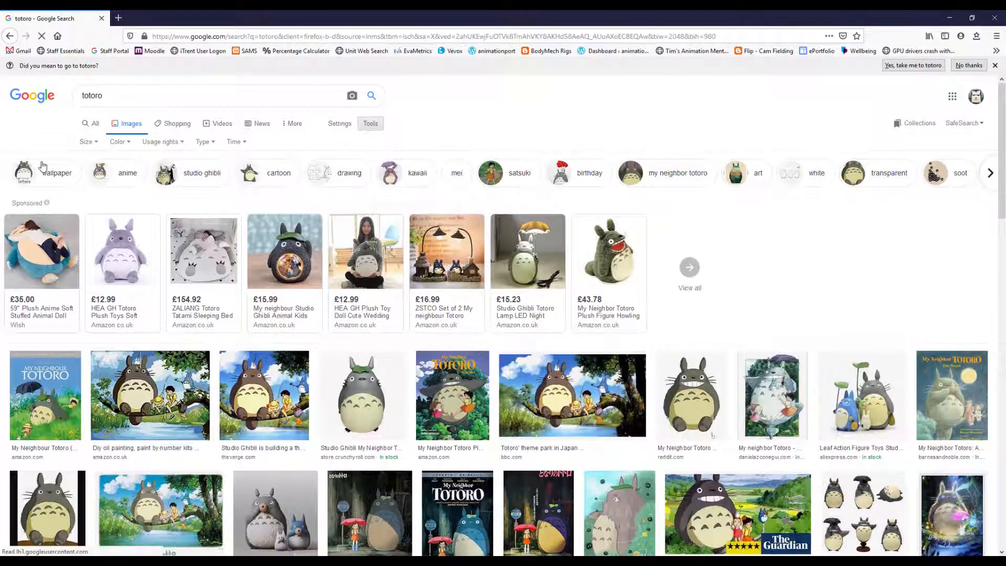
{"action": "left_click", "coordinate": [88, 142]}
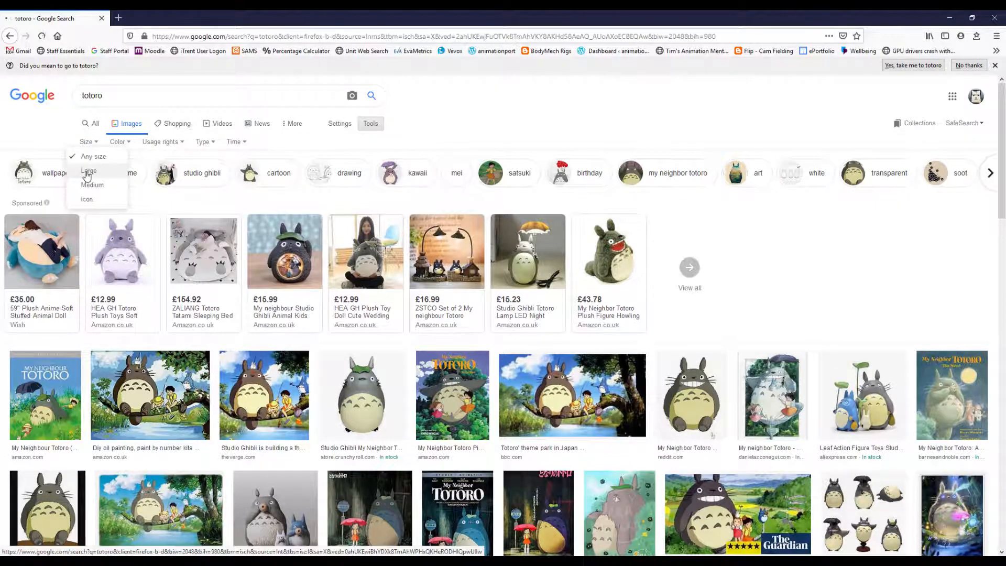
{"action": "left_click", "coordinate": [88, 173]}
- Save The Verge's picture of Totoro fishing on a branch as totoro.0.jpg in the Totoro project's sourceimages folder on Google Drive (G:)
{"action": "scroll", "coordinate": [405, 252], "scroll_direction": "down", "scroll_amount": 3}
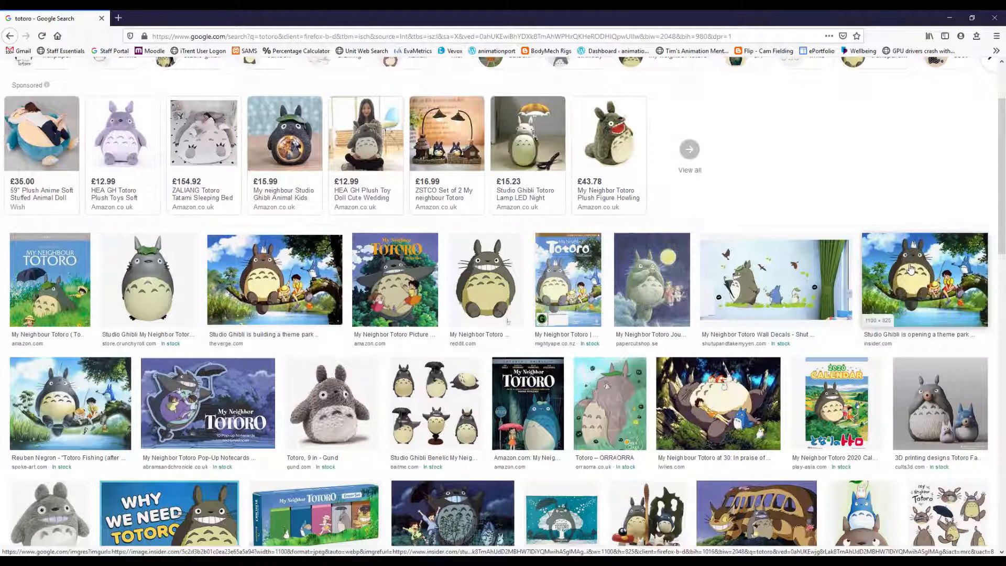
{"action": "left_click", "coordinate": [274, 289]}
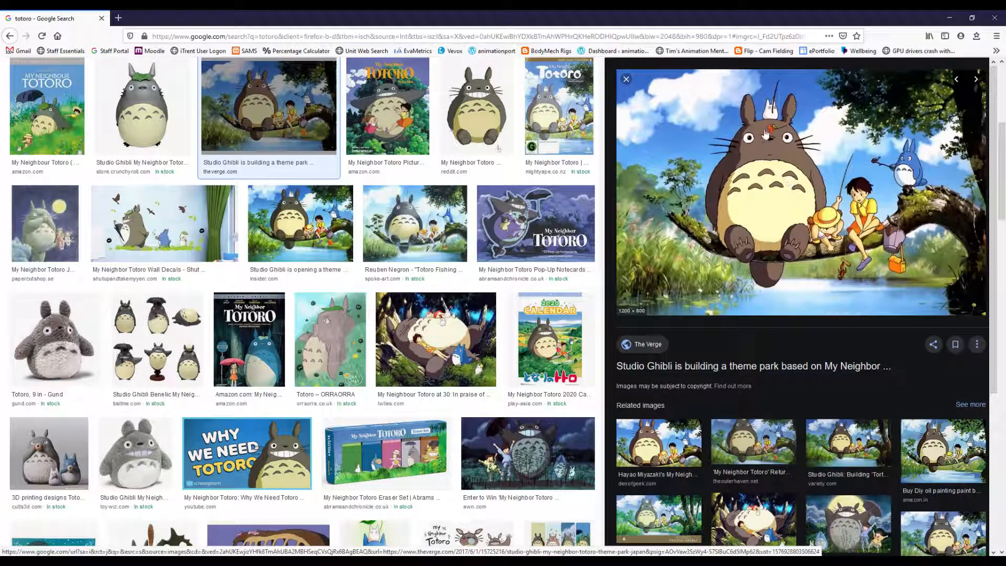
{"action": "right_click", "coordinate": [789, 195]}
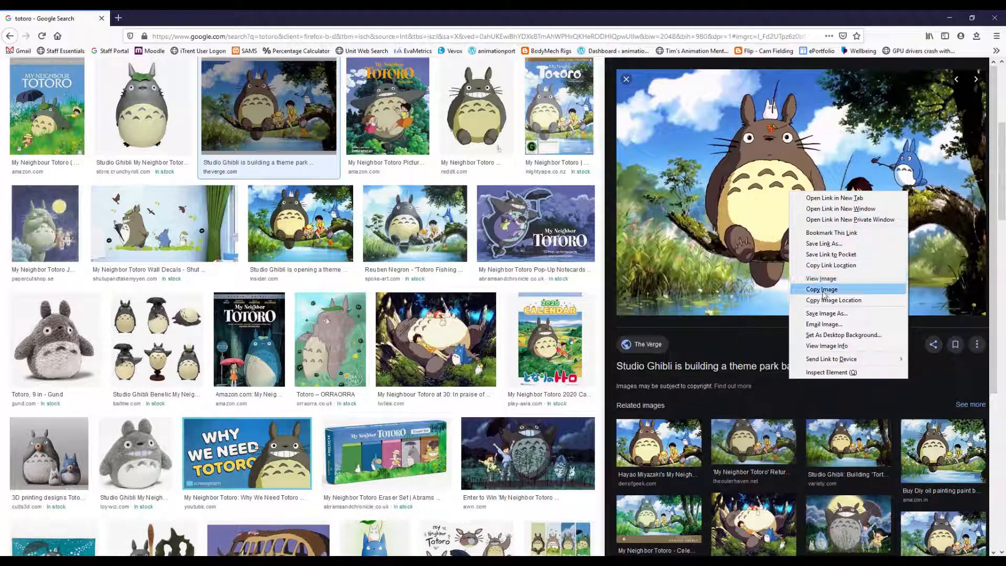
{"action": "left_click", "coordinate": [831, 313]}
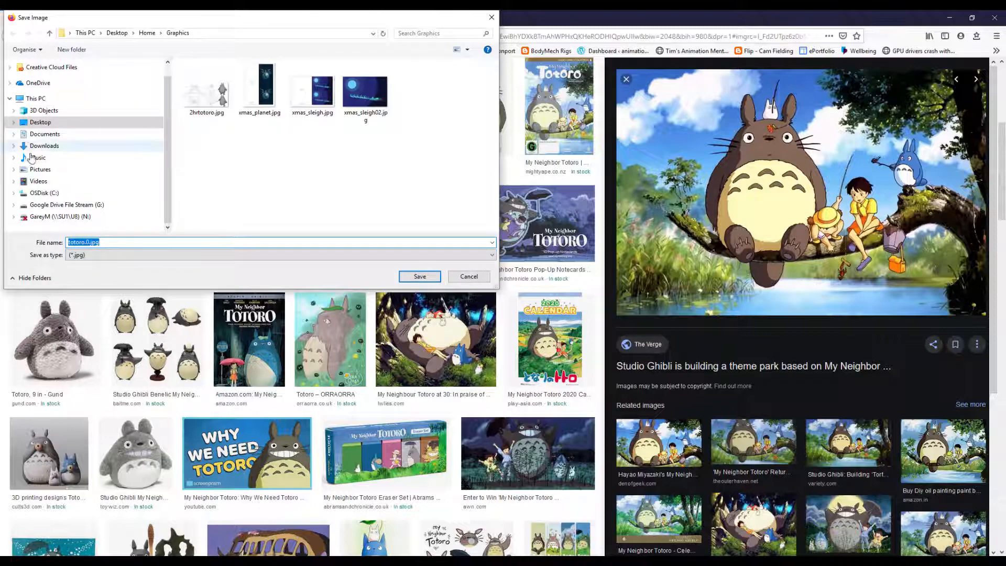
{"action": "left_click", "coordinate": [79, 205]}
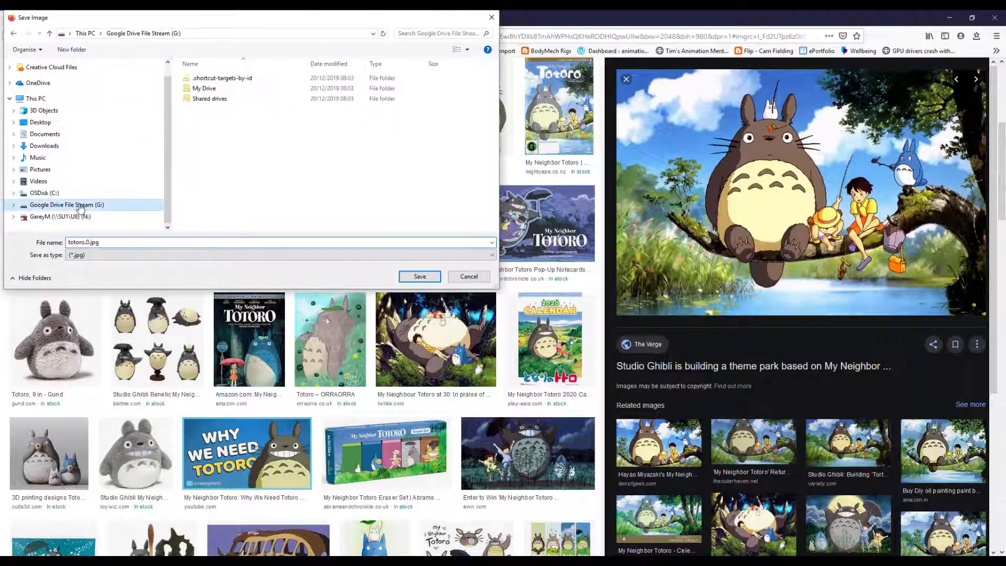
{"action": "double_click", "coordinate": [204, 89]}
{"action": "scroll", "coordinate": [219, 126], "scroll_direction": "down", "scroll_amount": 2}
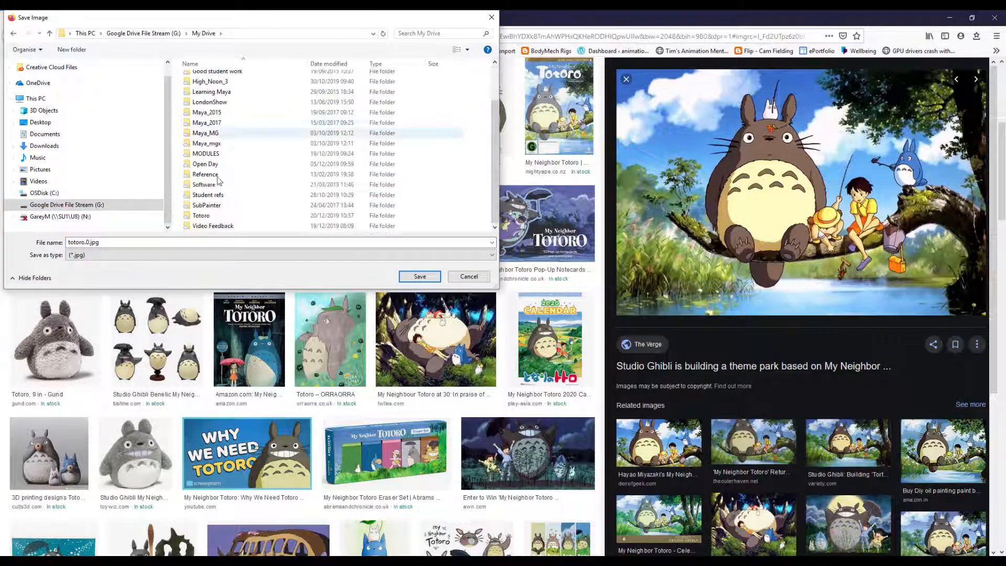
{"action": "double_click", "coordinate": [216, 214]}
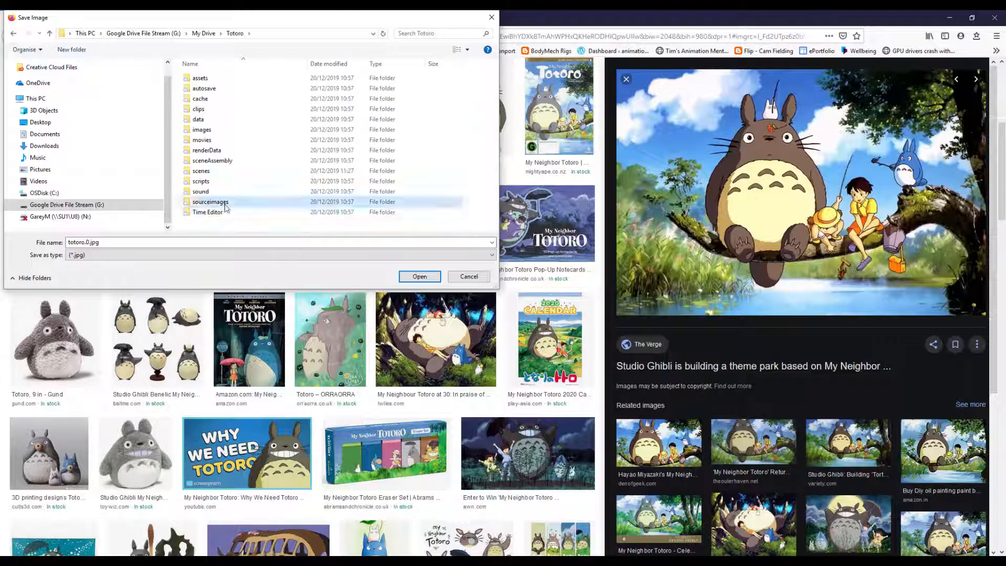
{"action": "double_click", "coordinate": [216, 201]}
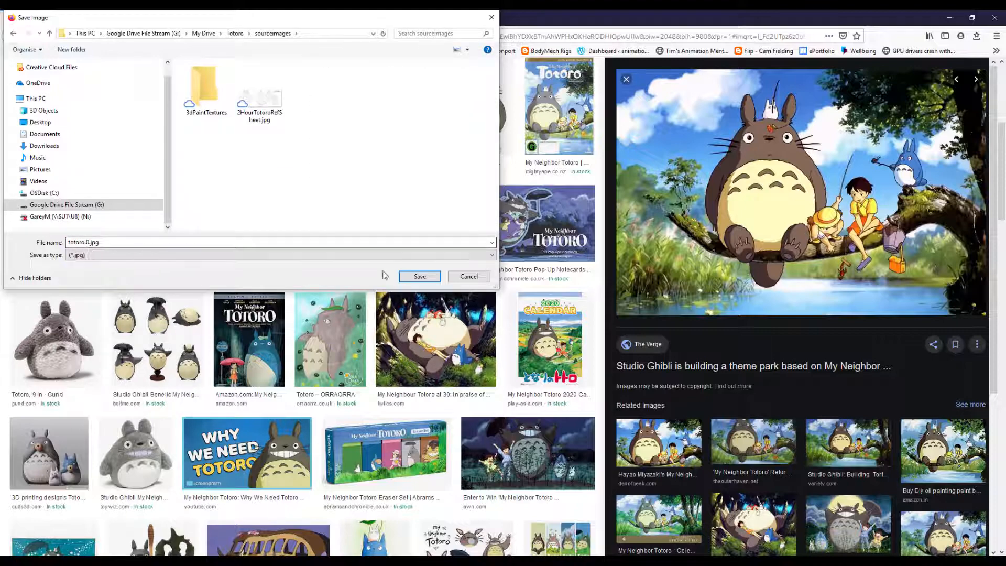
{"action": "left_click", "coordinate": [426, 276]}
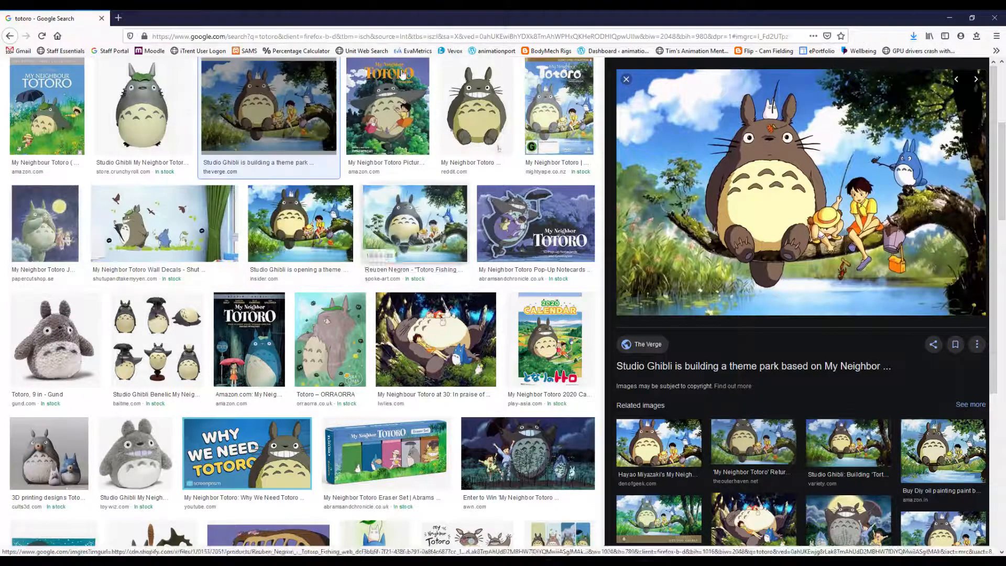
- Close the browser to return to Maya and switch to the UV Editing workspace
{"action": "left_click", "coordinate": [994, 18]}
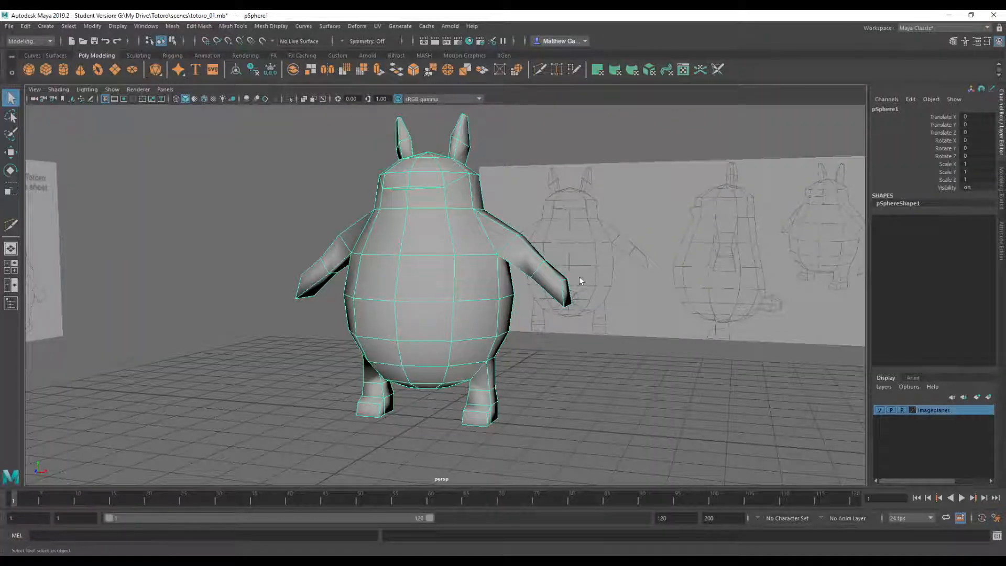
{"action": "mouse_move", "coordinate": [580, 281]}
{"action": "left_mouse_down", "text": "alt"}
{"action": "mouse_move", "coordinate": [611, 278]}
{"action": "mouse_move", "coordinate": [530, 283]}
{"action": "mouse_move", "coordinate": [600, 281]}
{"action": "mouse_move", "coordinate": [598, 290]}
{"action": "left_mouse_up", "text": "alt"}
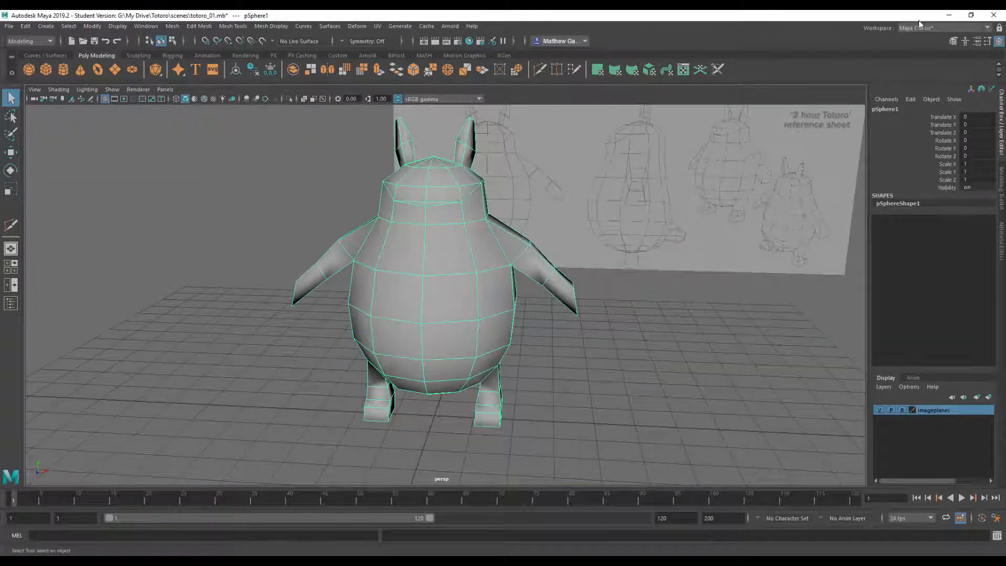
{"action": "left_click", "coordinate": [917, 28]}
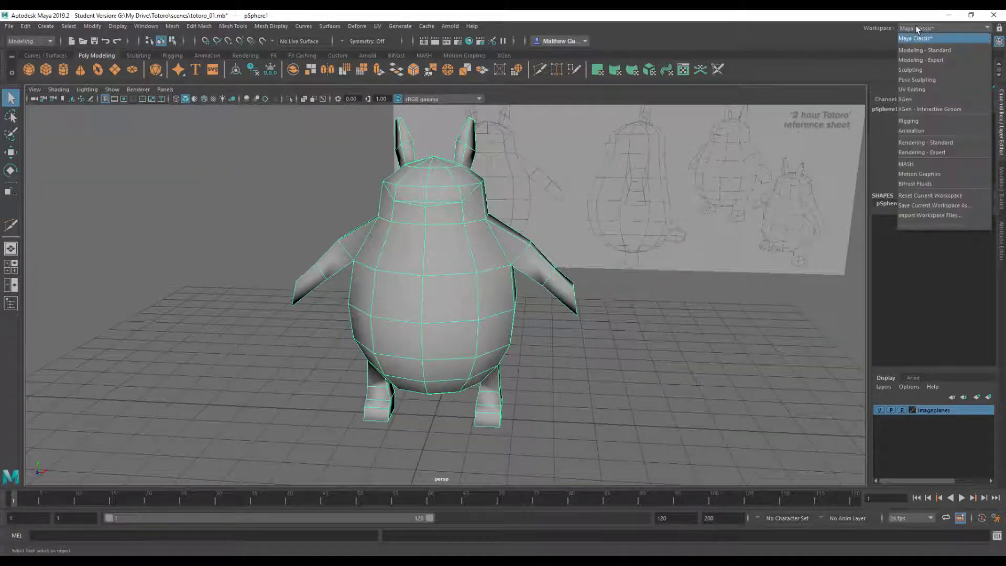
{"action": "left_click", "coordinate": [921, 89]}
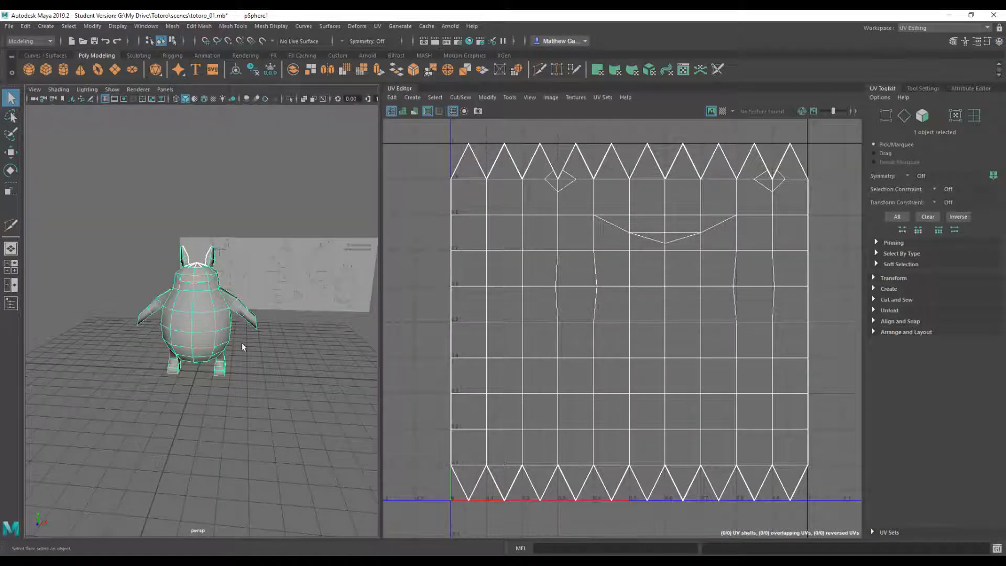
- Select the Totoro mesh and create new UVs for it with a planar projection using the current settings
{"action": "left_click", "coordinate": [292, 399]}
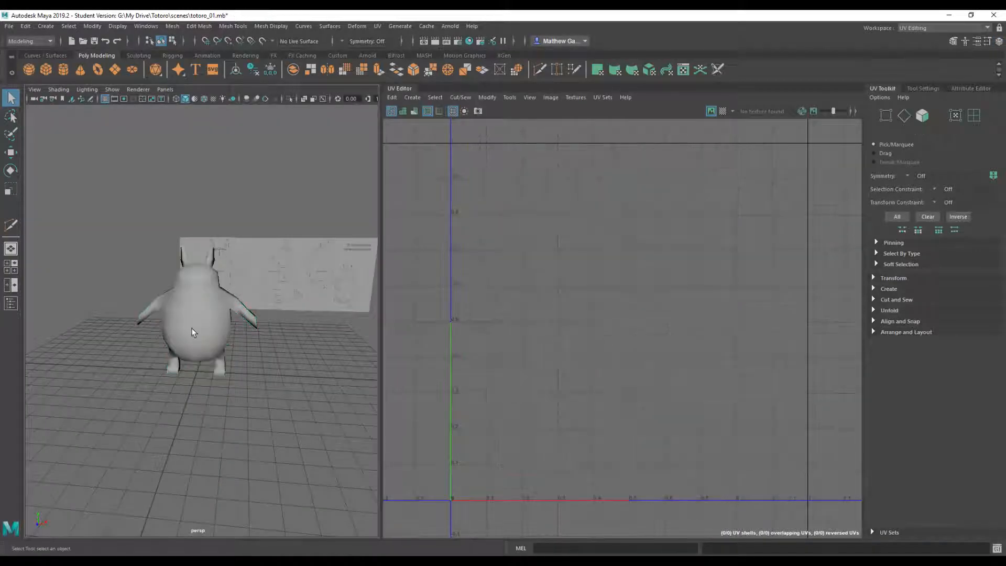
{"action": "left_click", "coordinate": [194, 331]}
{"action": "scroll", "coordinate": [587, 317], "scroll_direction": "down", "scroll_amount": 3}
{"action": "scroll", "coordinate": [587, 318], "scroll_direction": "up", "scroll_amount": 3}
{"action": "left_click_drag", "start_coordinate": [289, 346], "coordinate": [292, 330], "text": "alt"}
{"action": "scroll", "coordinate": [291, 328], "scroll_direction": "up", "scroll_amount": 3}
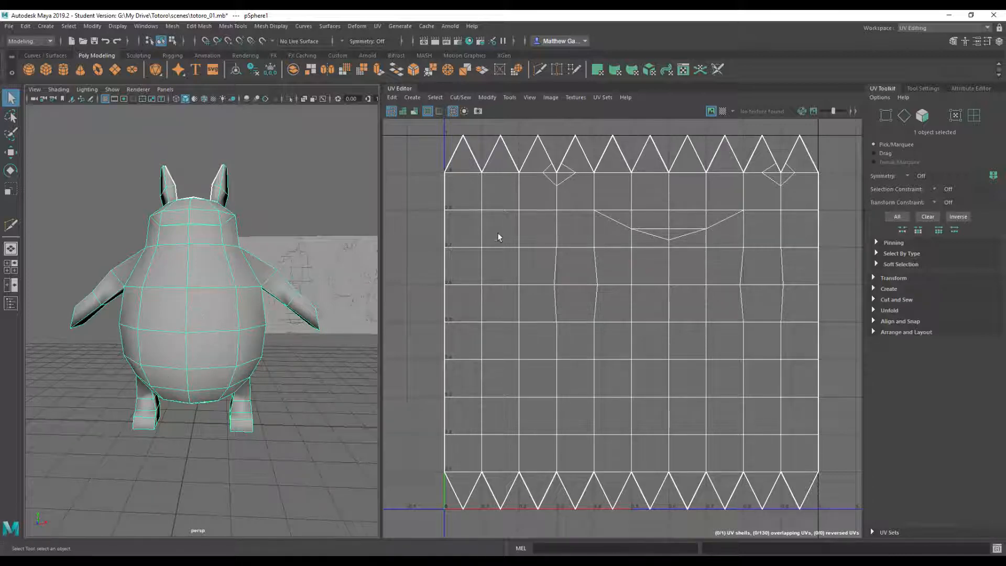
{"action": "left_click", "coordinate": [873, 288]}
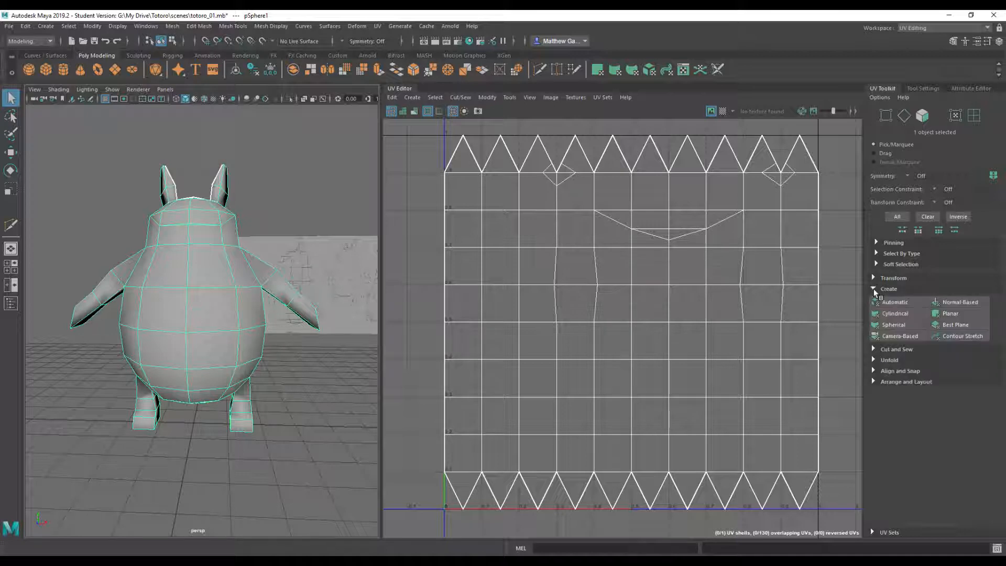
{"action": "left_click", "coordinate": [948, 313]}
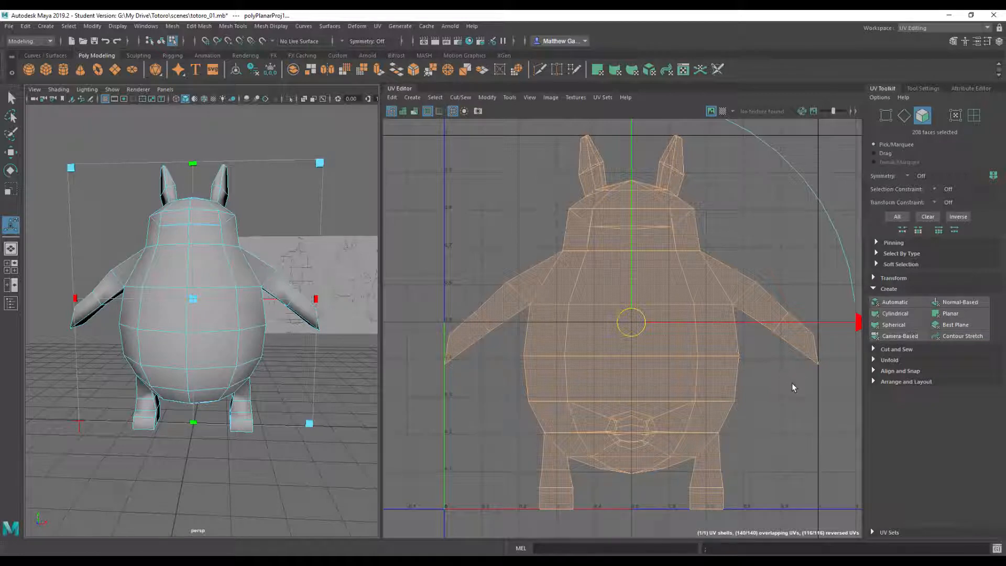
{"action": "scroll", "coordinate": [805, 387], "scroll_direction": "down", "scroll_amount": 2}
{"action": "scroll", "coordinate": [804, 382], "scroll_direction": "down", "scroll_amount": 1}
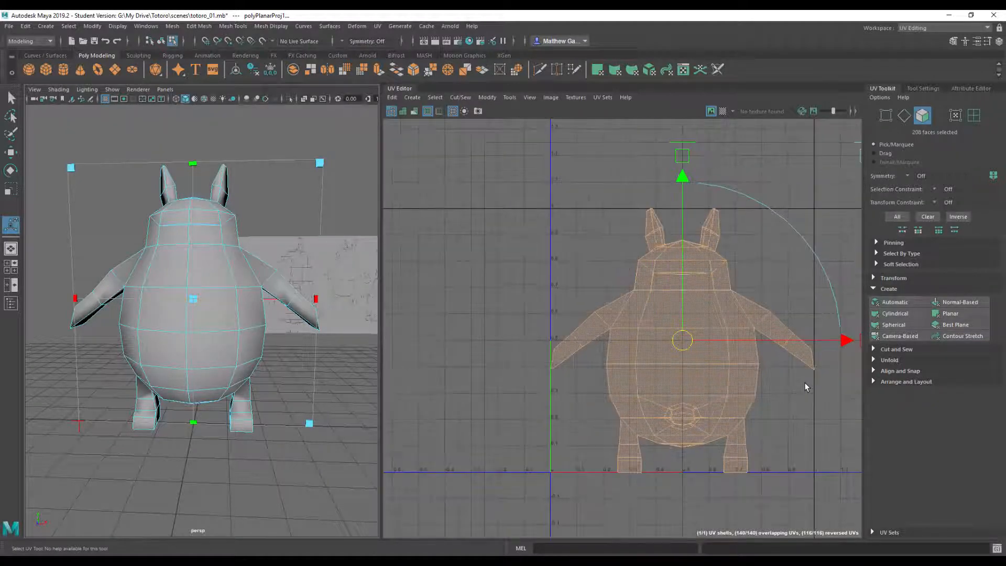
{"action": "middle_click_drag", "start_coordinate": [483, 303], "coordinate": [442, 298], "text": "alt"}
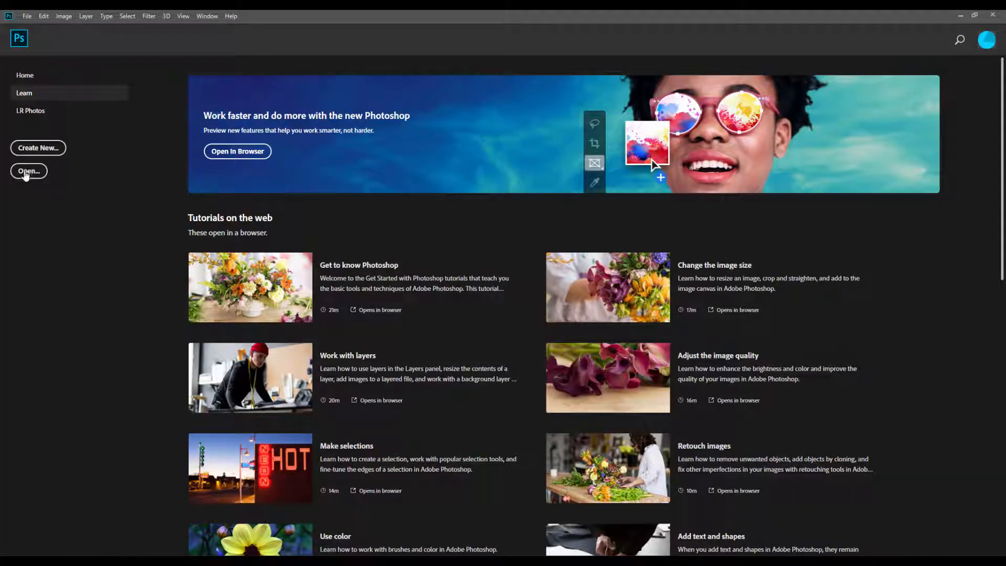
- In Photoshop, open totoro.0.jpg from the Totoro project's sourceimages folder in My Drive
{"action": "left_click", "coordinate": [25, 173]}
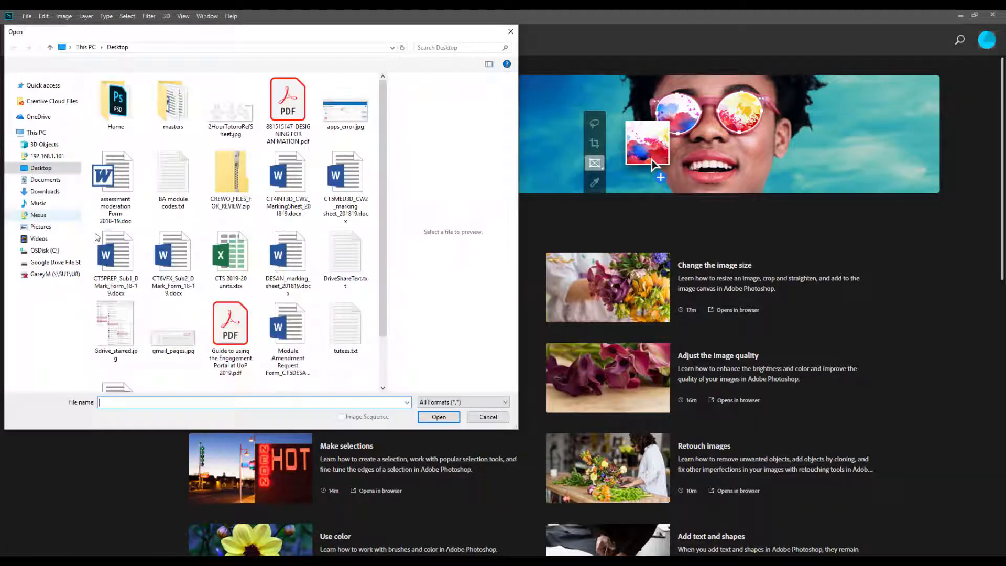
{"action": "left_click", "coordinate": [53, 262]}
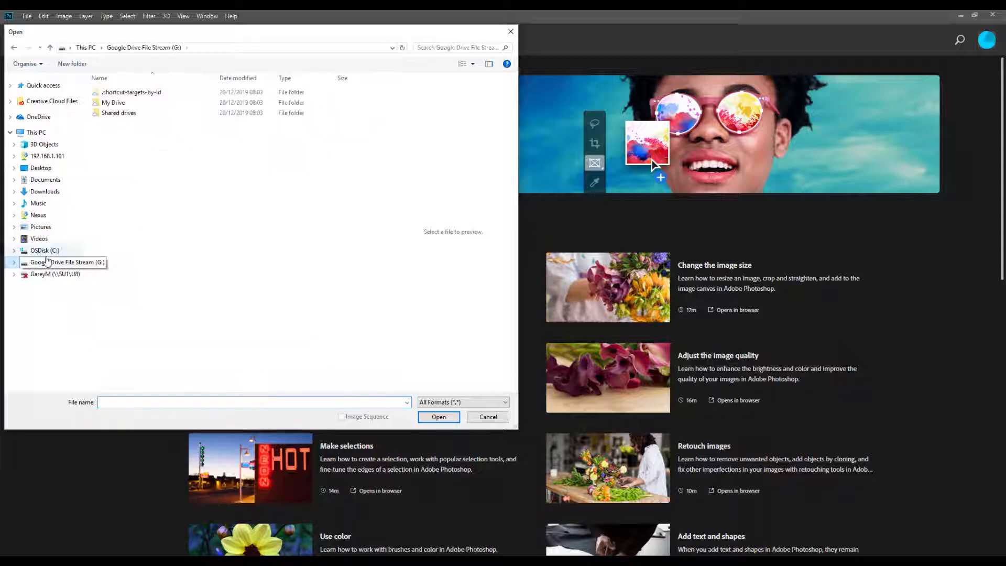
{"action": "left_click", "coordinate": [122, 103]}
{"action": "double_click", "coordinate": [122, 103]}
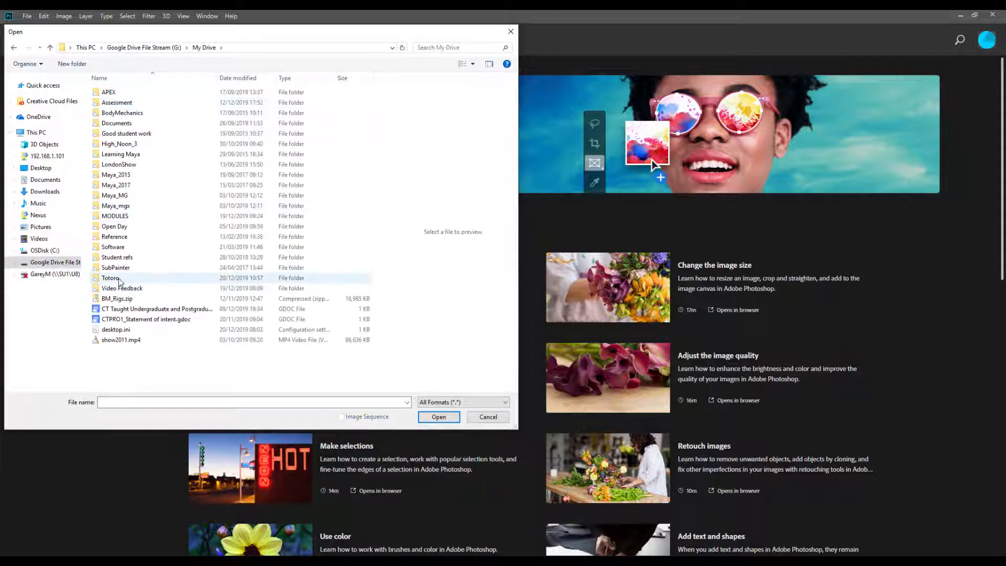
{"action": "double_click", "coordinate": [123, 279]}
{"action": "double_click", "coordinate": [116, 217]}
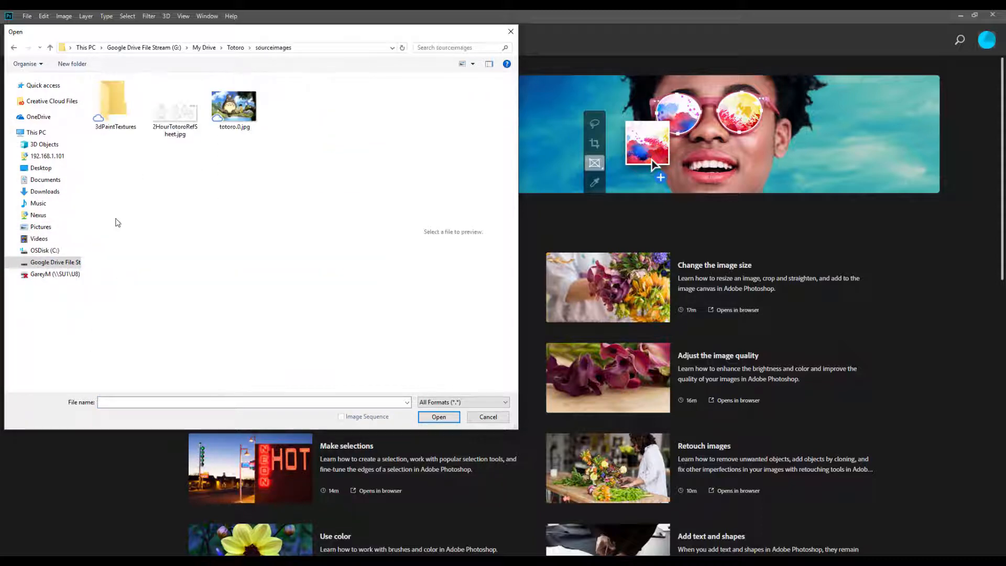
{"action": "left_click", "coordinate": [234, 111]}
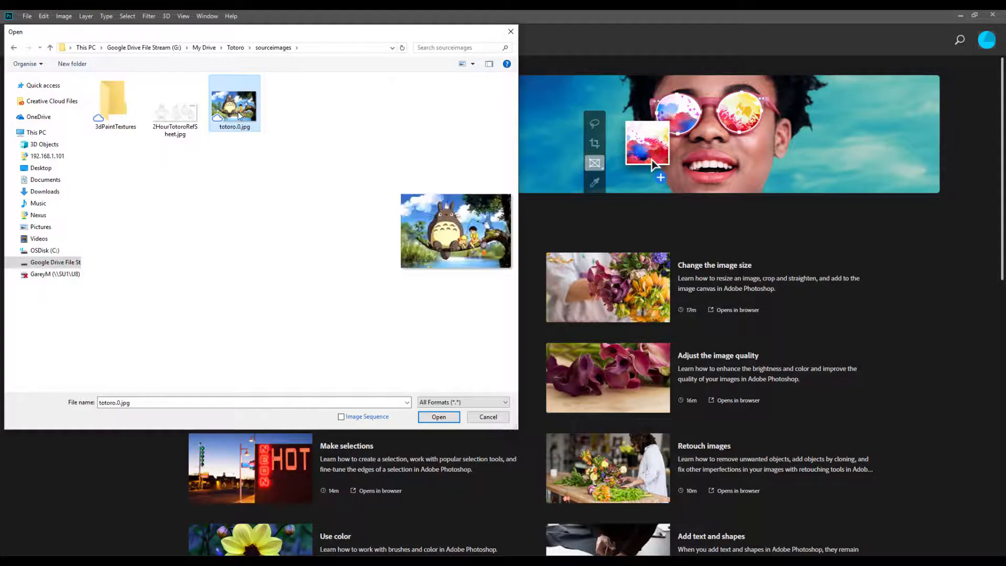
{"action": "left_click", "coordinate": [439, 417]}
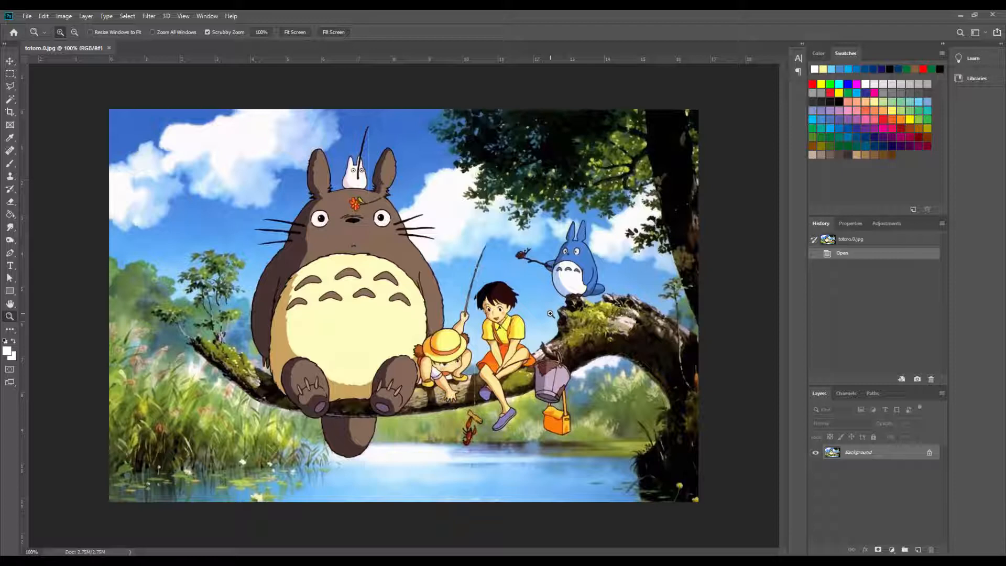
- Crop the picture to a rectangular marquee around the large Totoro, from above its ears to its feet, and clear the selection
{"action": "left_click", "coordinate": [9, 75]}
{"action": "left_click_drag", "start_coordinate": [204, 112], "coordinate": [448, 422]}
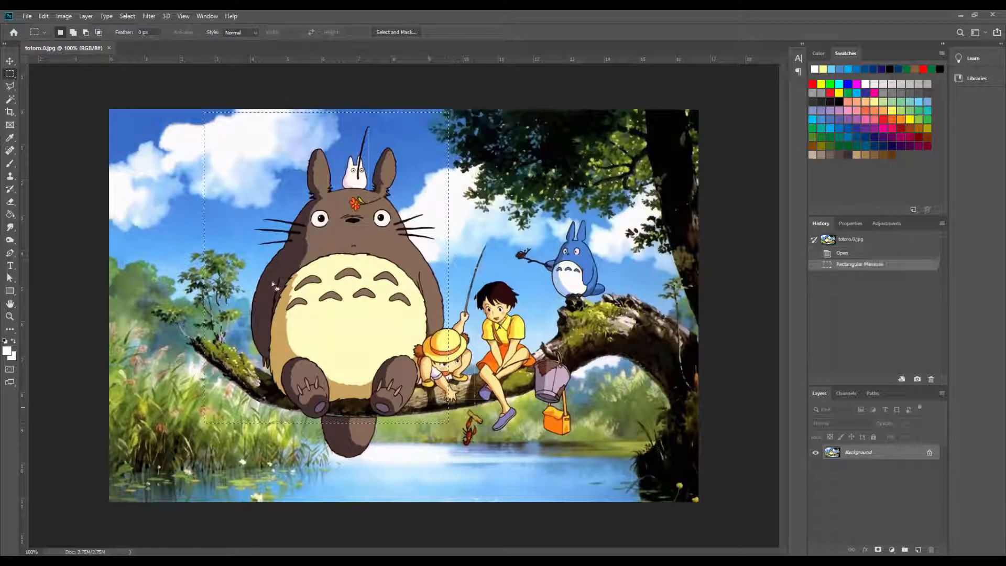
{"action": "left_click", "coordinate": [64, 16]}
{"action": "left_click", "coordinate": [80, 120]}
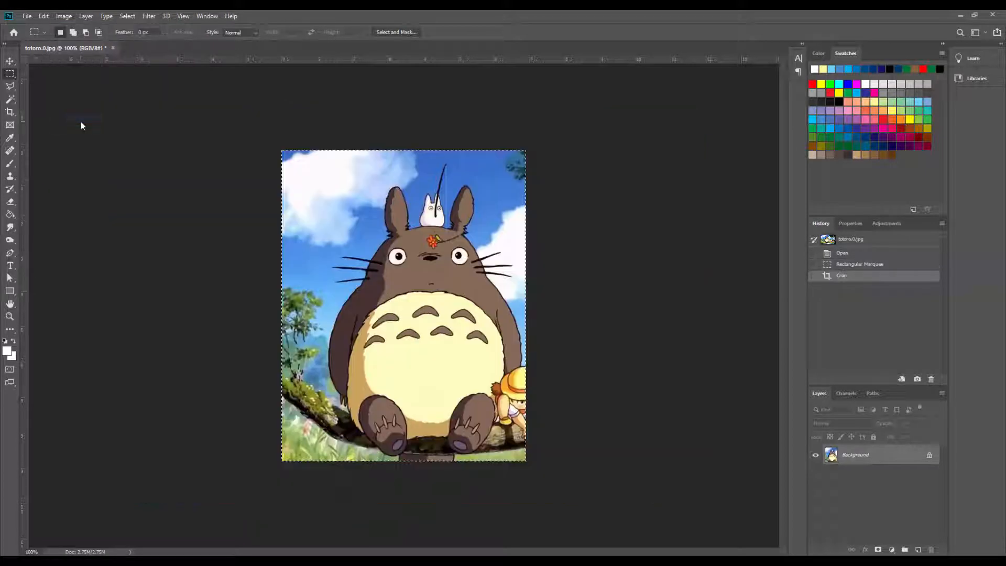
{"action": "key", "text": "ctrl+d"}
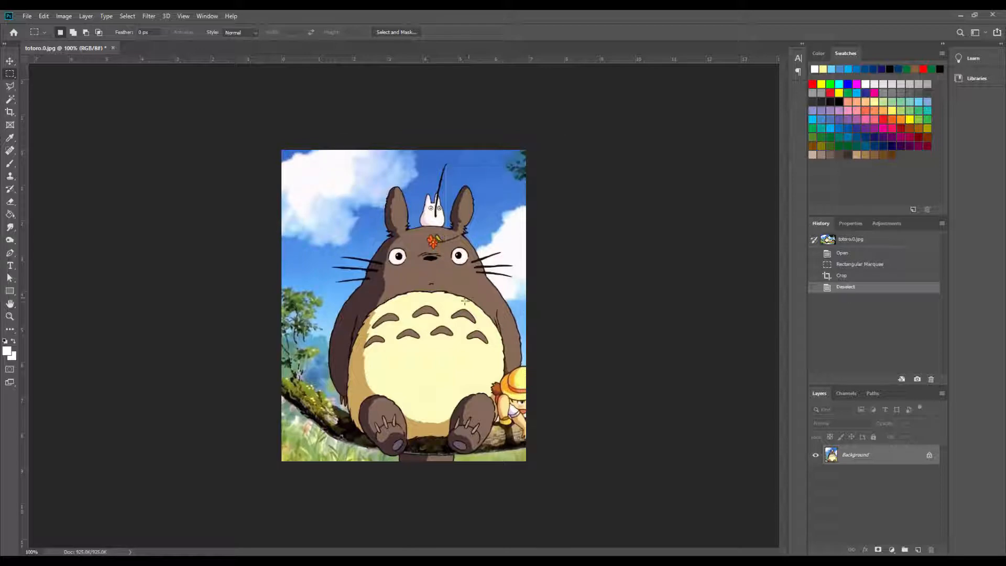
- Sample the brown fur colour from Totoro's face as the foreground colour with the Eyedropper
{"action": "key", "text": "z"}
{"action": "left_click", "coordinate": [448, 290]}
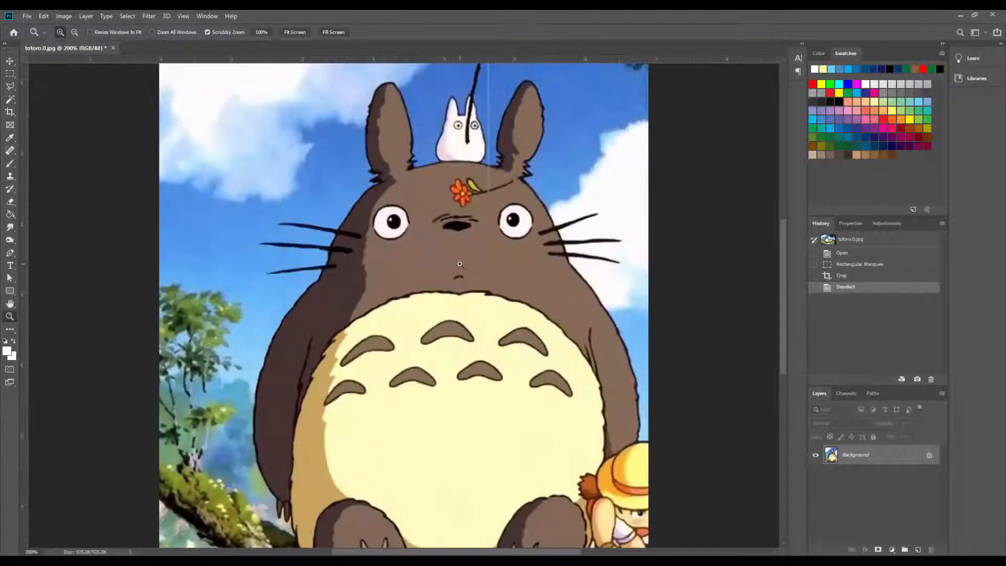
{"action": "key", "text": "i"}
{"action": "left_click", "coordinate": [499, 258]}
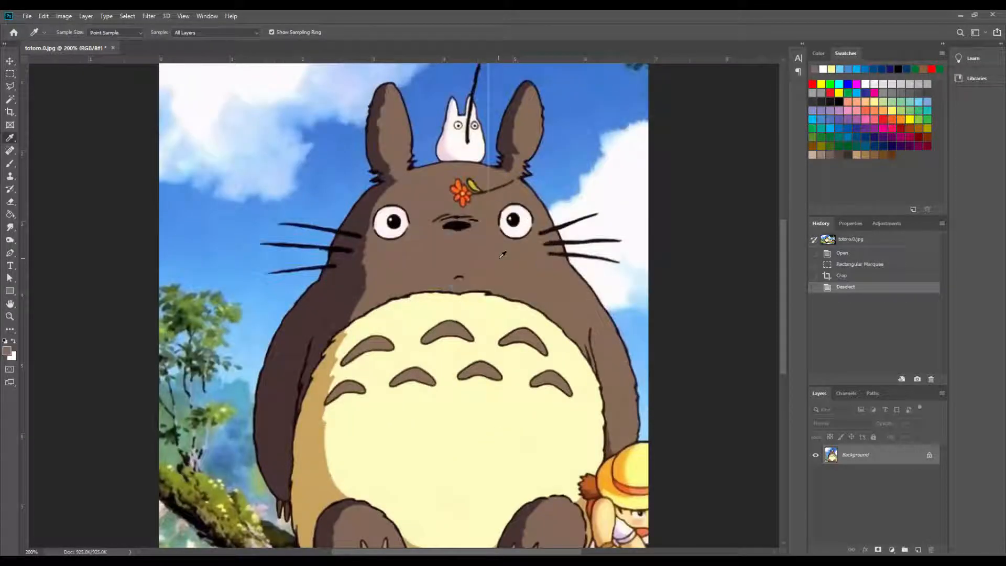
- Paint out the orange flower on Totoro's forehead in the sampled brown with a reduced Soft Round brush
{"action": "key", "text": "b"}
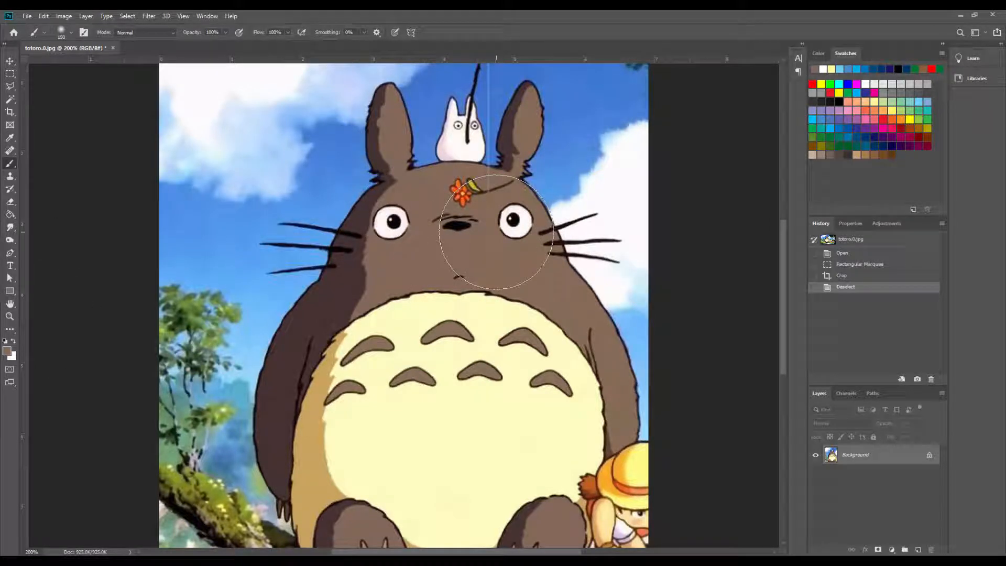
{"action": "key", "text": "bracketleft"}
{"action": "key", "text": "bracketleft"}
{"action": "key", "text": "bracketleft"}
{"action": "key", "text": "bracketleft"}
{"action": "key", "text": "bracketleft"}
{"action": "key", "text": "bracketleft"}
{"action": "key", "text": "bracketleft"}
{"action": "key", "text": "bracketleft"}
{"action": "key", "text": "bracketleft"}
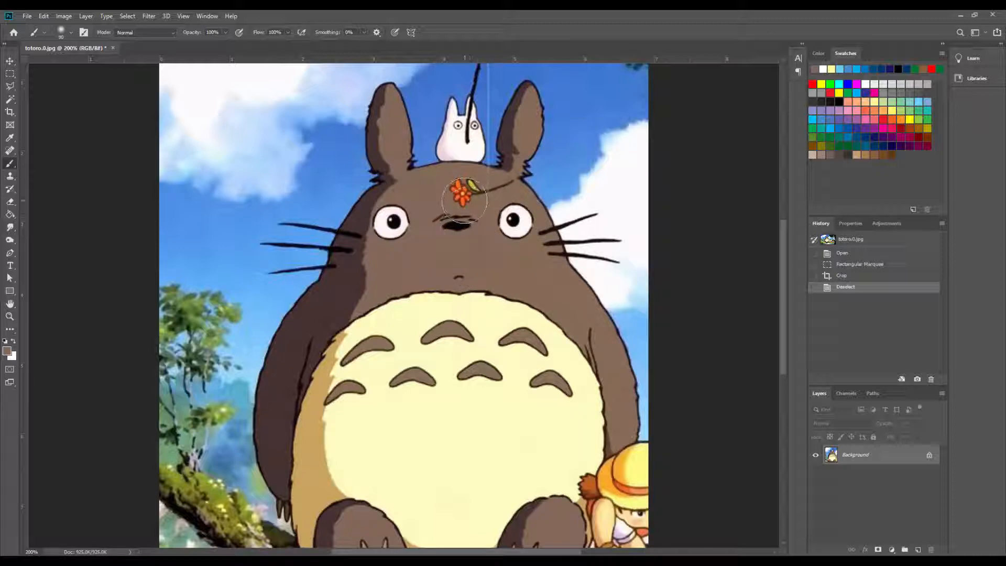
{"action": "left_click_drag", "start_coordinate": [462, 190], "coordinate": [463, 191]}
{"action": "left_click", "coordinate": [463, 191]}
{"action": "left_click", "coordinate": [461, 190]}
{"action": "left_click", "coordinate": [460, 198]}
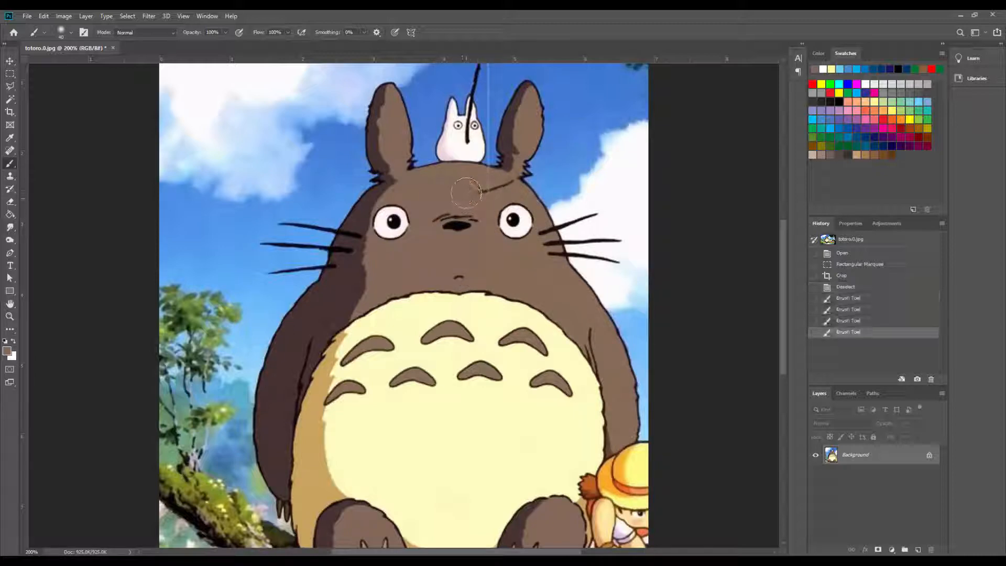
- Dab brown over the leaf and stem that run from the forehead flower toward the ear
{"action": "left_click", "coordinate": [470, 189]}
{"action": "left_click", "coordinate": [471, 189]}
{"action": "left_click", "coordinate": [472, 189]}
{"action": "left_click", "coordinate": [478, 189]}
{"action": "left_click", "coordinate": [483, 190]}
{"action": "left_click", "coordinate": [489, 190]}
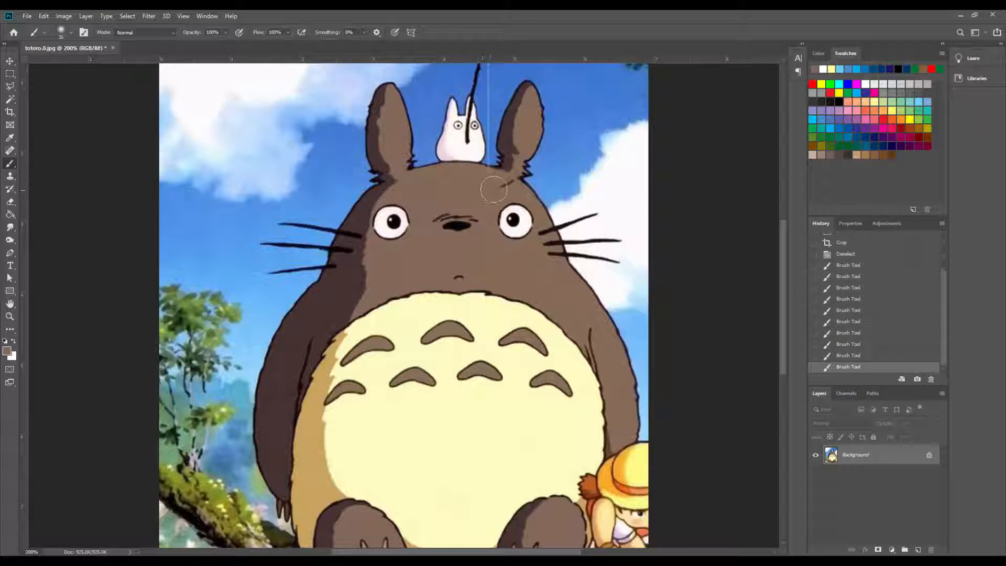
{"action": "left_click", "coordinate": [496, 190]}
{"action": "left_click", "coordinate": [500, 189]}
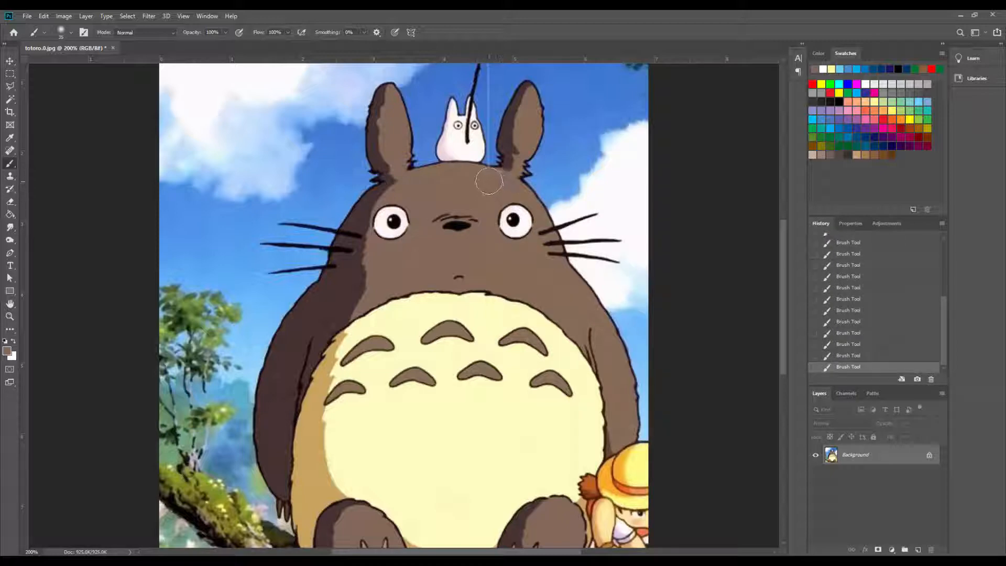
{"action": "left_click", "coordinate": [489, 181]}
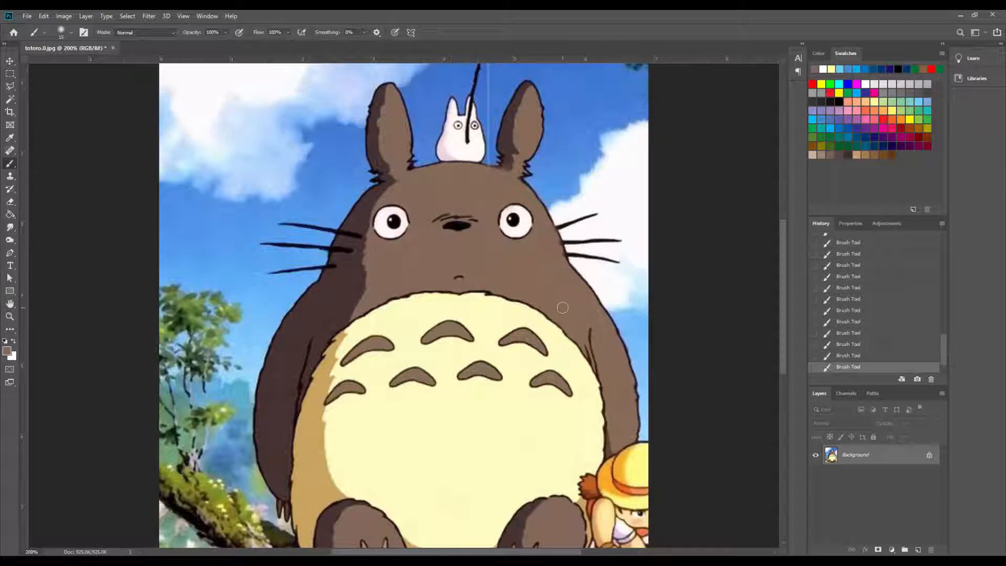
- Paint brown over the right-hand whiskers, body outline and nearby sky, enlarging the soft brush for the wider areas
{"action": "mouse_move", "coordinate": [574, 303]}
{"action": "left_mouse_down"}
{"action": "mouse_move", "coordinate": [602, 292]}
{"action": "mouse_move", "coordinate": [631, 397]}
{"action": "mouse_move", "coordinate": [626, 337]}
{"action": "mouse_move", "coordinate": [589, 231]}
{"action": "mouse_move", "coordinate": [564, 259]}
{"action": "mouse_move", "coordinate": [544, 175]}
{"action": "mouse_move", "coordinate": [471, 155]}
{"action": "mouse_move", "coordinate": [458, 132]}
{"action": "mouse_move", "coordinate": [575, 166]}
{"action": "mouse_move", "coordinate": [528, 162]}
{"action": "left_mouse_up"}
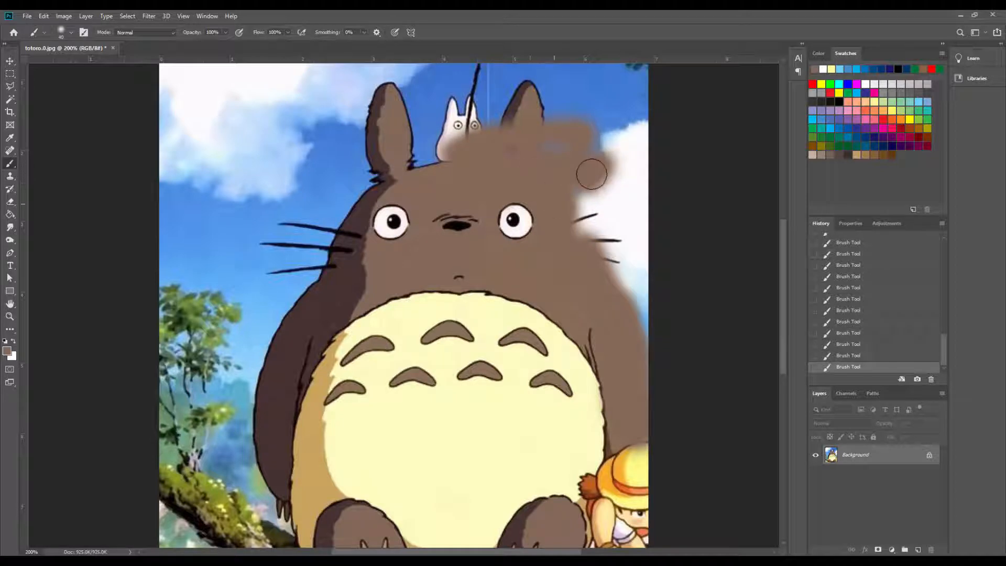
{"action": "key", "text": "bracketright"}
{"action": "key", "text": "bracketright"}
{"action": "mouse_move", "coordinate": [595, 181]}
{"action": "left_mouse_down"}
{"action": "mouse_move", "coordinate": [591, 209]}
{"action": "mouse_move", "coordinate": [613, 241]}
{"action": "left_mouse_up"}
{"action": "key", "text": "bracketright"}
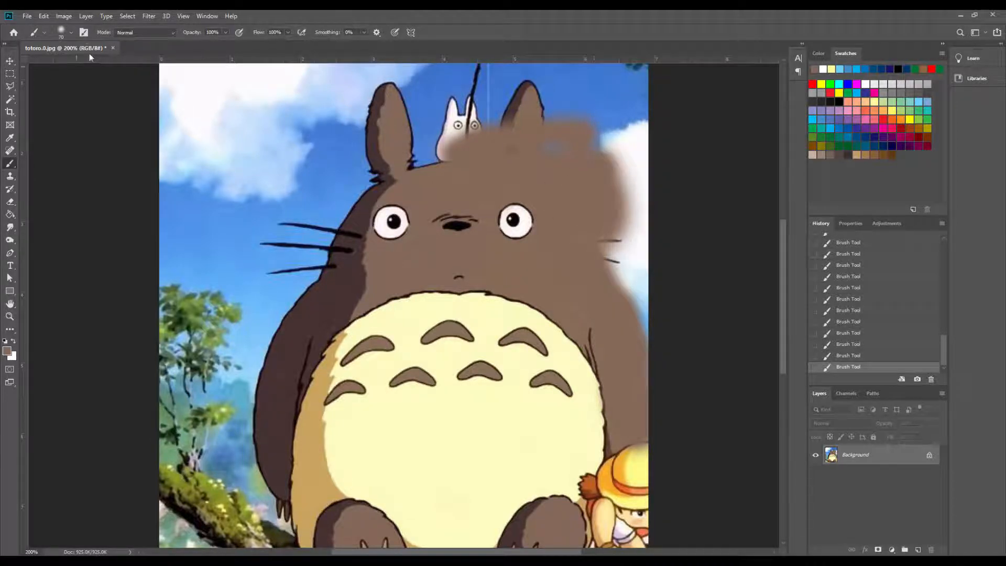
- Switch to the Hard Round brush and cover the right ear, small white Totoro and remaining right-hand sky with brown
{"action": "left_click", "coordinate": [64, 35]}
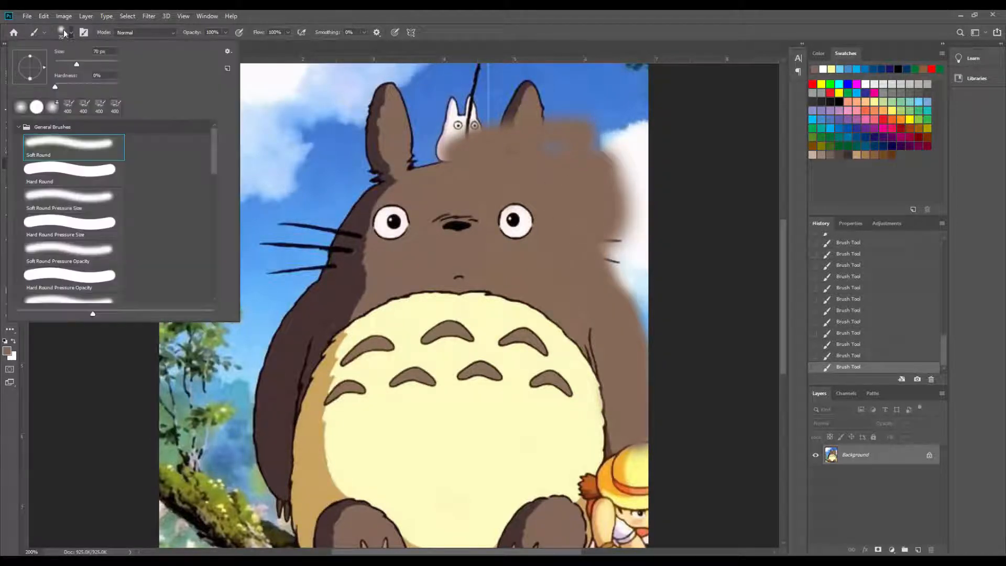
{"action": "left_click", "coordinate": [60, 176]}
{"action": "mouse_move", "coordinate": [619, 131]}
{"action": "left_mouse_down"}
{"action": "mouse_move", "coordinate": [629, 325]}
{"action": "mouse_move", "coordinate": [584, 162]}
{"action": "mouse_move", "coordinate": [476, 123]}
{"action": "mouse_move", "coordinate": [476, 86]}
{"action": "mouse_move", "coordinate": [603, 92]}
{"action": "mouse_move", "coordinate": [521, 117]}
{"action": "mouse_move", "coordinate": [461, 161]}
{"action": "mouse_move", "coordinate": [425, 101]}
{"action": "mouse_move", "coordinate": [427, 85]}
{"action": "left_mouse_up"}
- Paint brown over the child in the straw hat beside the belly with a smaller brush
{"action": "scroll", "coordinate": [683, 202], "scroll_direction": "down", "scroll_amount": 5}
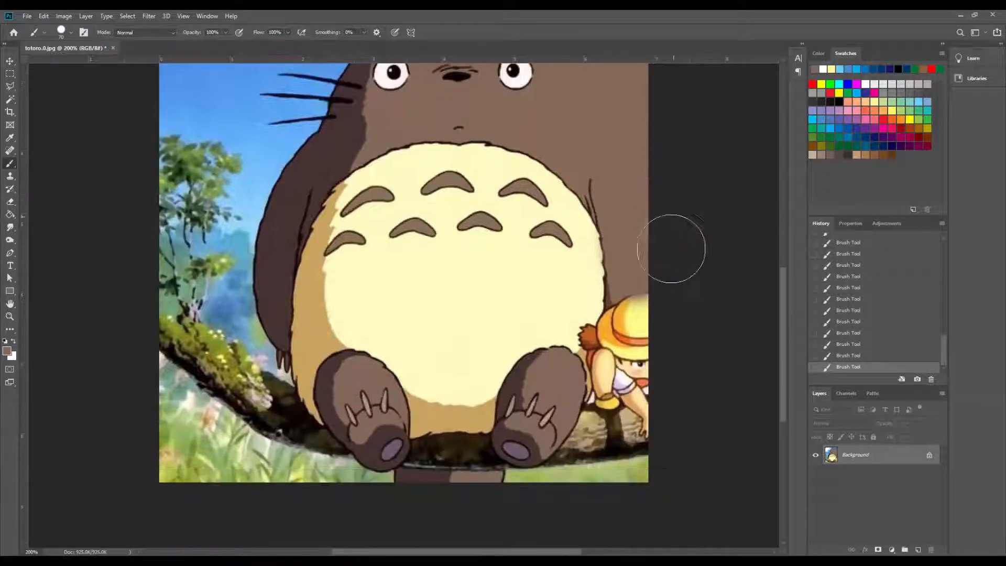
{"action": "key", "text": "bracketleft"}
{"action": "key", "text": "bracketleft"}
{"action": "key", "text": "bracketleft"}
{"action": "mouse_move", "coordinate": [651, 287]}
{"action": "left_mouse_down"}
{"action": "mouse_move", "coordinate": [658, 337]}
{"action": "mouse_move", "coordinate": [649, 355]}
{"action": "mouse_move", "coordinate": [640, 296]}
{"action": "mouse_move", "coordinate": [600, 394]}
{"action": "mouse_move", "coordinate": [646, 409]}
{"action": "mouse_move", "coordinate": [645, 426]}
{"action": "mouse_move", "coordinate": [624, 330]}
{"action": "mouse_move", "coordinate": [608, 325]}
{"action": "mouse_move", "coordinate": [604, 360]}
{"action": "mouse_move", "coordinate": [590, 367]}
{"action": "left_mouse_up"}
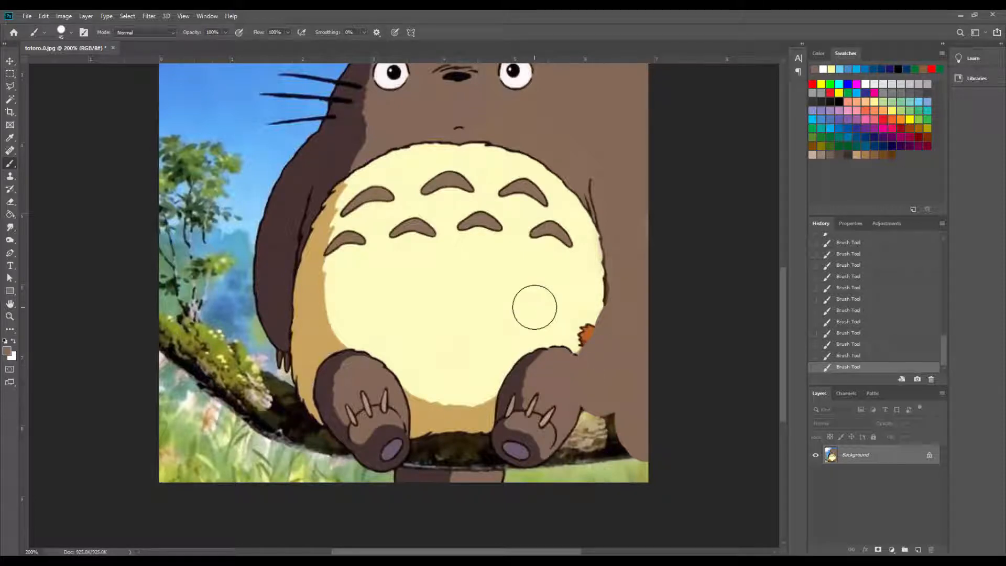
- Sample the cream belly colour and round out the belly's lower right edge over the orange tuft and foot
{"action": "key", "text": "i"}
{"action": "left_click", "coordinate": [536, 292]}
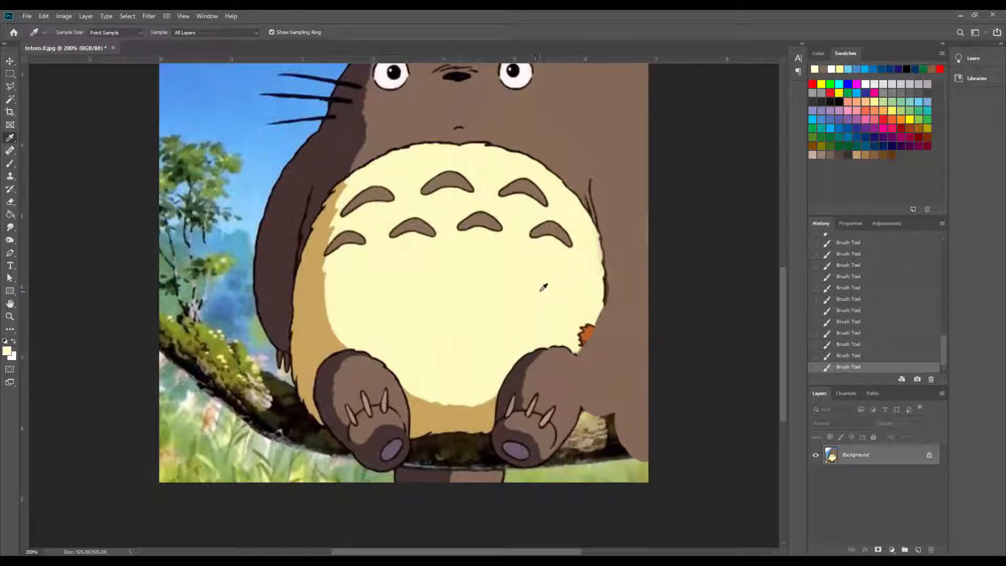
{"action": "key", "text": "b"}
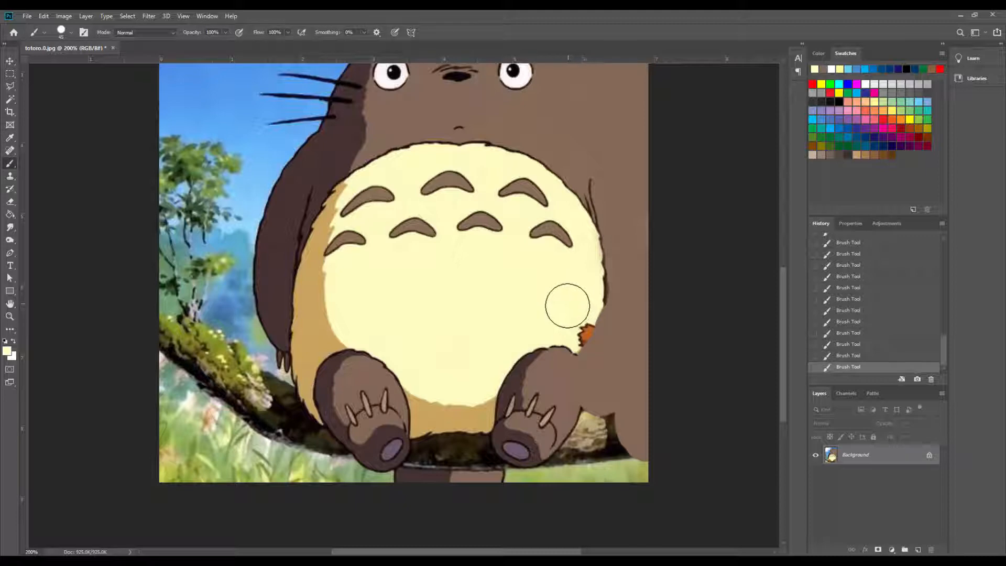
{"action": "mouse_move", "coordinate": [579, 314]}
{"action": "left_mouse_down"}
{"action": "mouse_move", "coordinate": [573, 332]}
{"action": "mouse_move", "coordinate": [588, 296]}
{"action": "mouse_move", "coordinate": [573, 335]}
{"action": "mouse_move", "coordinate": [530, 352]}
{"action": "mouse_move", "coordinate": [527, 370]}
{"action": "mouse_move", "coordinate": [561, 335]}
{"action": "mouse_move", "coordinate": [559, 347]}
{"action": "left_mouse_up"}
{"action": "mouse_move", "coordinate": [564, 340]}
{"action": "left_mouse_down"}
{"action": "mouse_move", "coordinate": [512, 395]}
{"action": "mouse_move", "coordinate": [430, 384]}
{"action": "left_mouse_up"}
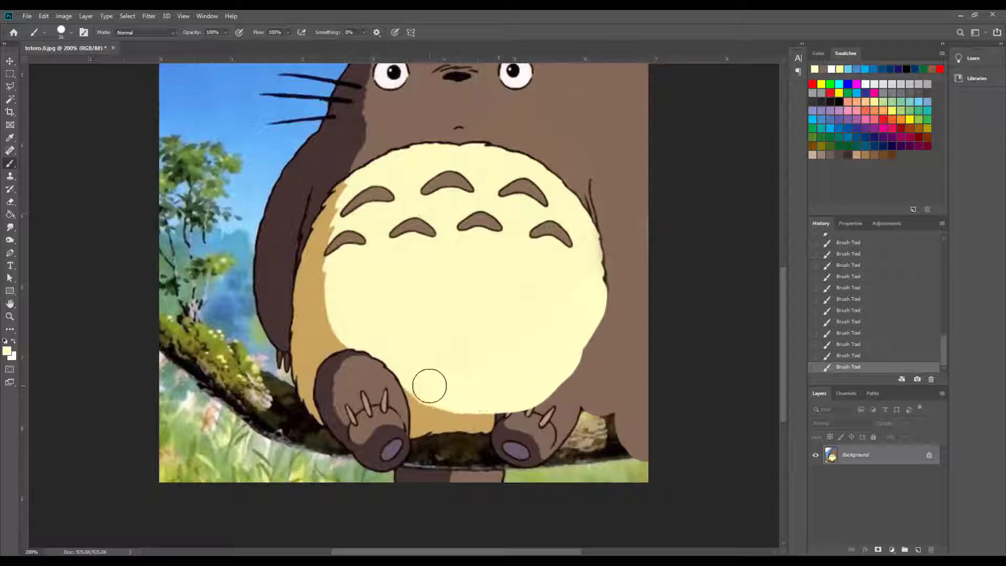
- Sample the brown beside the belly and paint over the right foot, branch and grass below it
{"action": "key", "text": "i"}
{"action": "left_click", "coordinate": [617, 366]}
{"action": "key", "text": "b"}
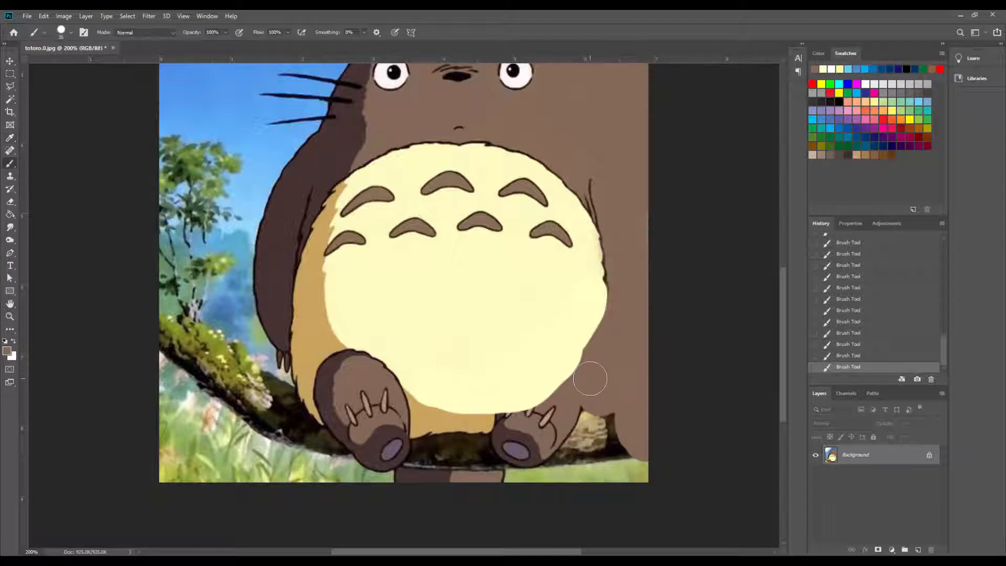
{"action": "mouse_move", "coordinate": [546, 426]}
{"action": "left_mouse_down"}
{"action": "mouse_move", "coordinate": [557, 419]}
{"action": "mouse_move", "coordinate": [501, 432]}
{"action": "mouse_move", "coordinate": [529, 453]}
{"action": "mouse_move", "coordinate": [608, 440]}
{"action": "mouse_move", "coordinate": [643, 447]}
{"action": "mouse_move", "coordinate": [580, 407]}
{"action": "mouse_move", "coordinate": [650, 431]}
{"action": "mouse_move", "coordinate": [566, 476]}
{"action": "mouse_move", "coordinate": [467, 422]}
{"action": "mouse_move", "coordinate": [540, 416]}
{"action": "mouse_move", "coordinate": [461, 453]}
{"action": "mouse_move", "coordinate": [629, 416]}
{"action": "left_mouse_up"}
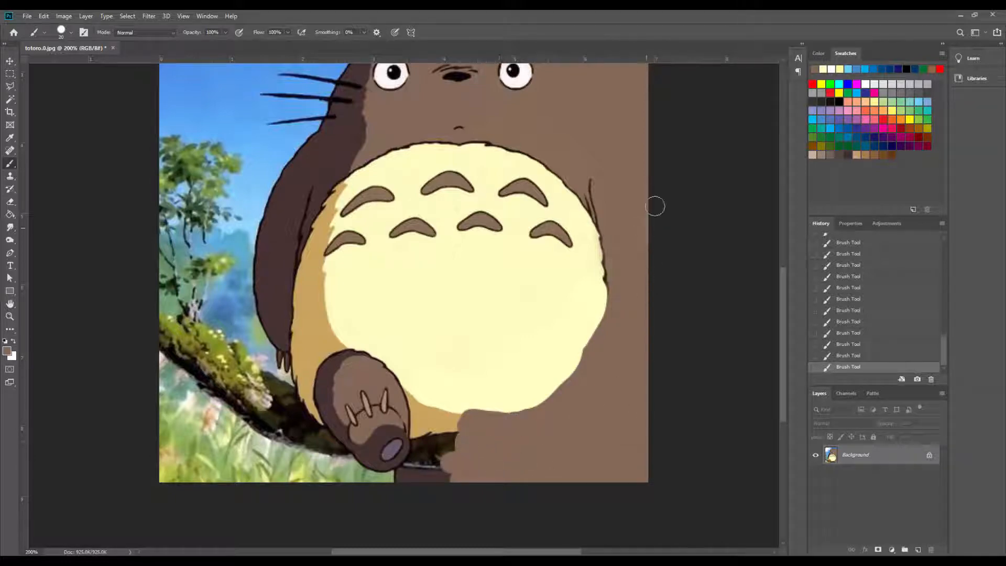
- Place a vertical guide through the middle of Totoro's nose and mouth
{"action": "scroll", "coordinate": [678, 178], "scroll_direction": "up", "scroll_amount": 1}
{"action": "scroll", "coordinate": [677, 179], "scroll_direction": "up", "scroll_amount": 5}
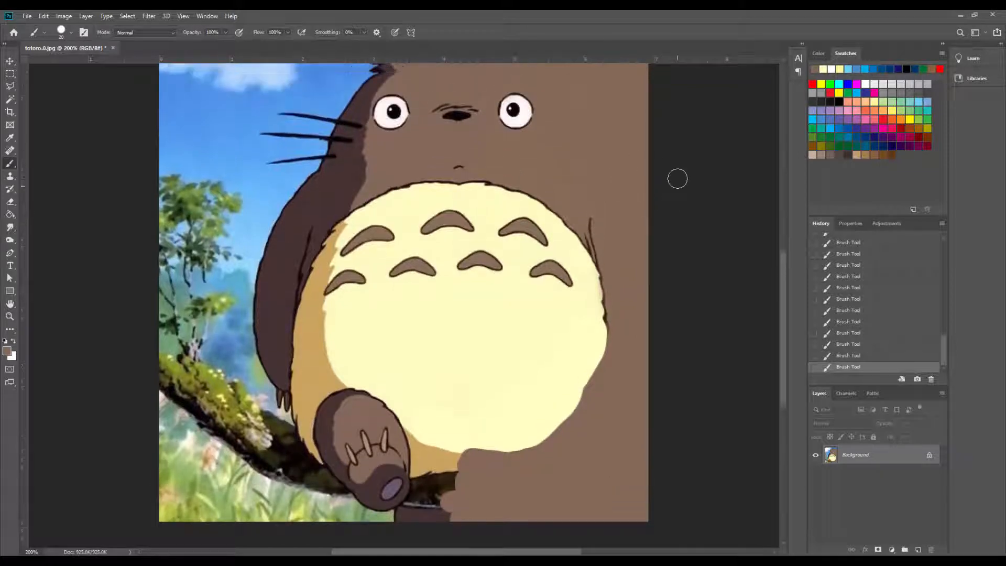
{"action": "key", "text": "ctrl+minus"}
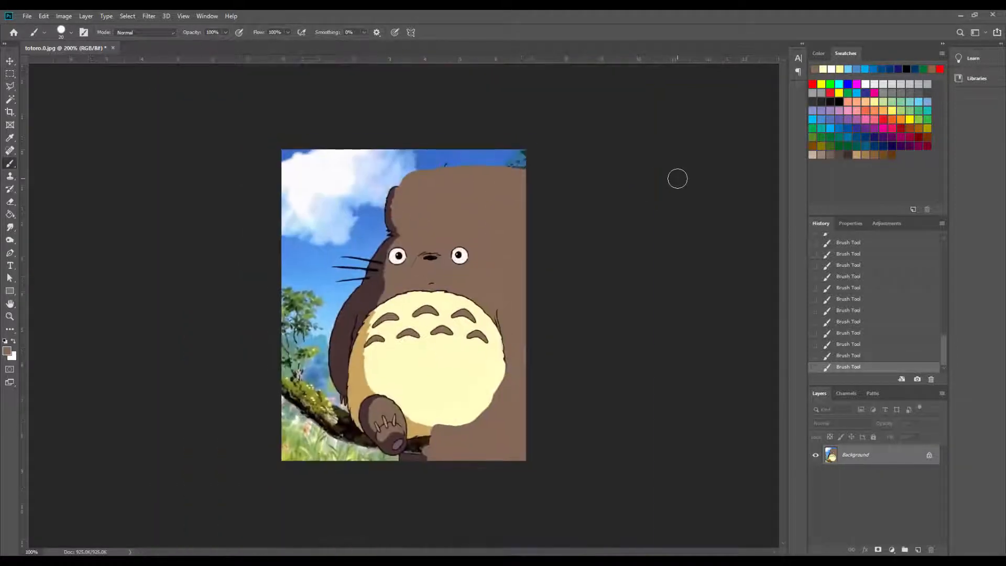
{"action": "left_click", "coordinate": [10, 73]}
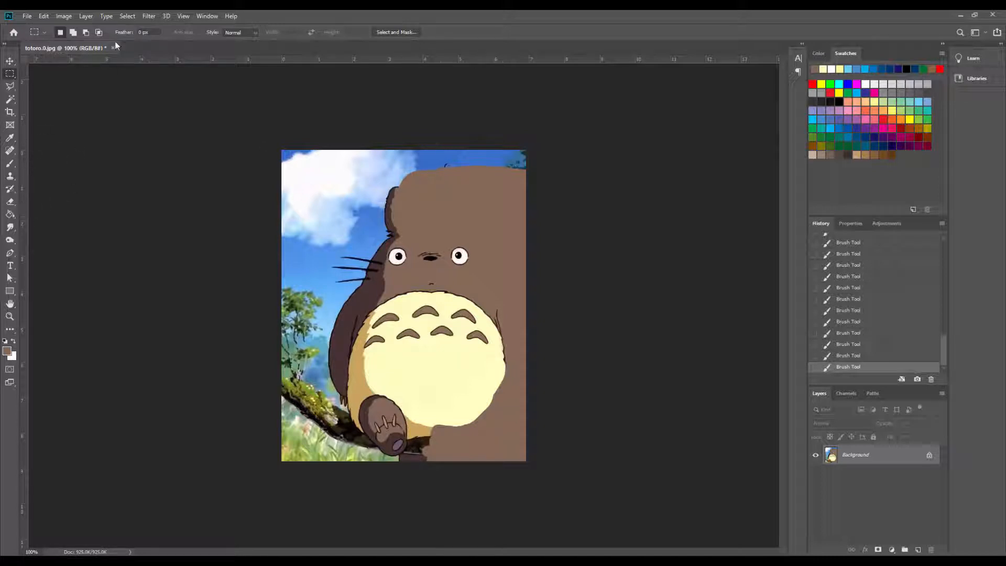
{"action": "left_click", "coordinate": [183, 16]}
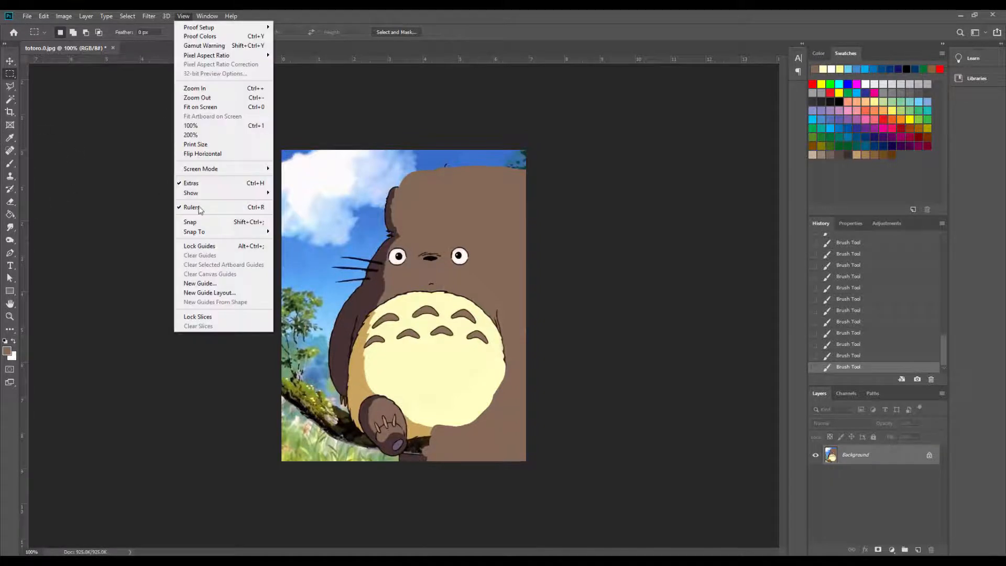
{"action": "left_click", "coordinate": [351, 11]}
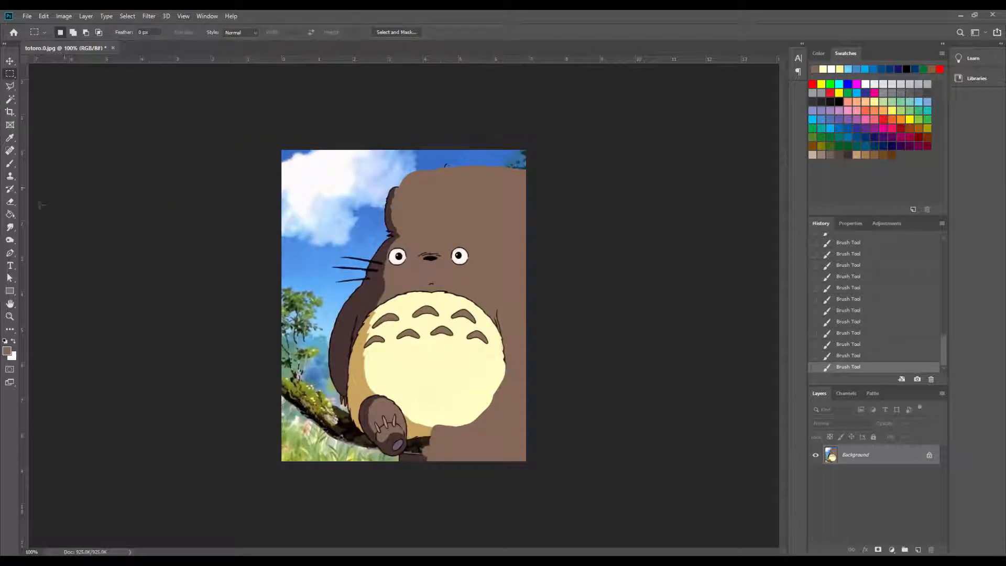
{"action": "left_click_drag", "start_coordinate": [266, 217], "coordinate": [430, 243]}
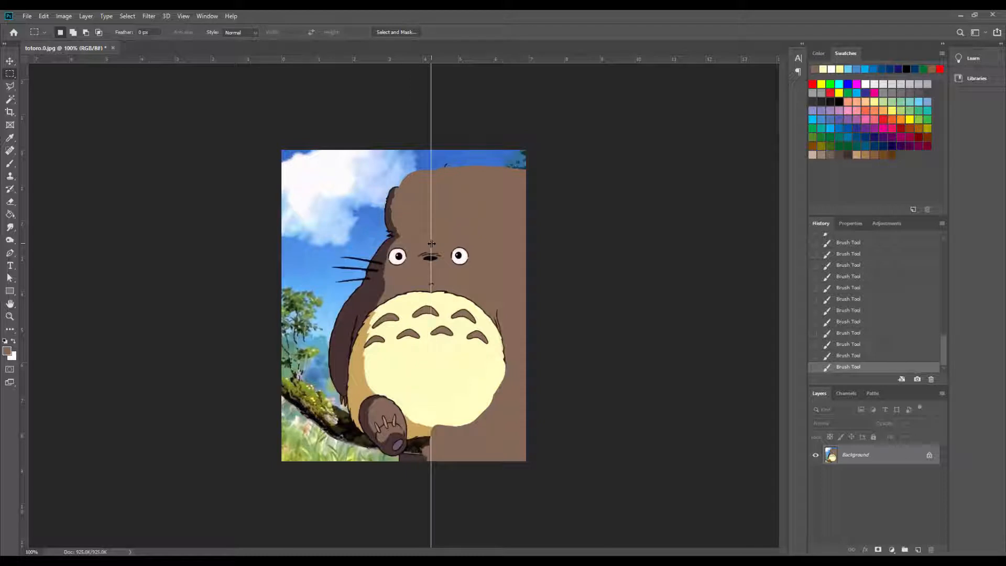
- Copy the cleaned half right of the guide onto a new layer and move it flush against the guide's left side
{"action": "left_click_drag", "start_coordinate": [524, 466], "coordinate": [430, 177]}
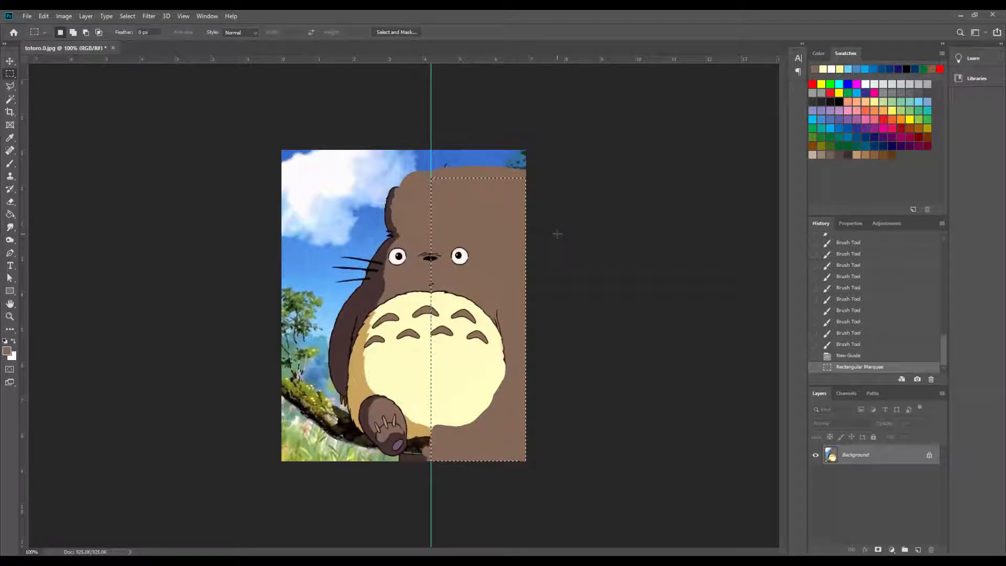
{"action": "key", "text": "ctrl+c"}
{"action": "key", "text": "ctrl+v"}
{"action": "left_click_drag", "start_coordinate": [461, 309], "coordinate": [383, 310], "text": "ctrl"}
- Flip the pasted half horizontally with Free Transform so it mirrors the original across the guide
{"action": "right_click", "coordinate": [396, 229]}
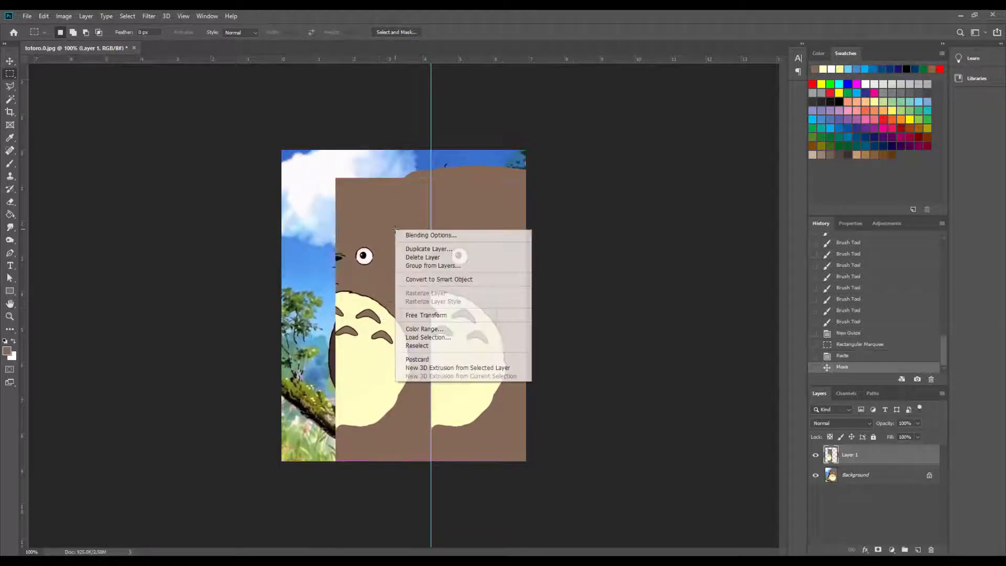
{"action": "left_click", "coordinate": [427, 315]}
{"action": "right_click", "coordinate": [395, 282]}
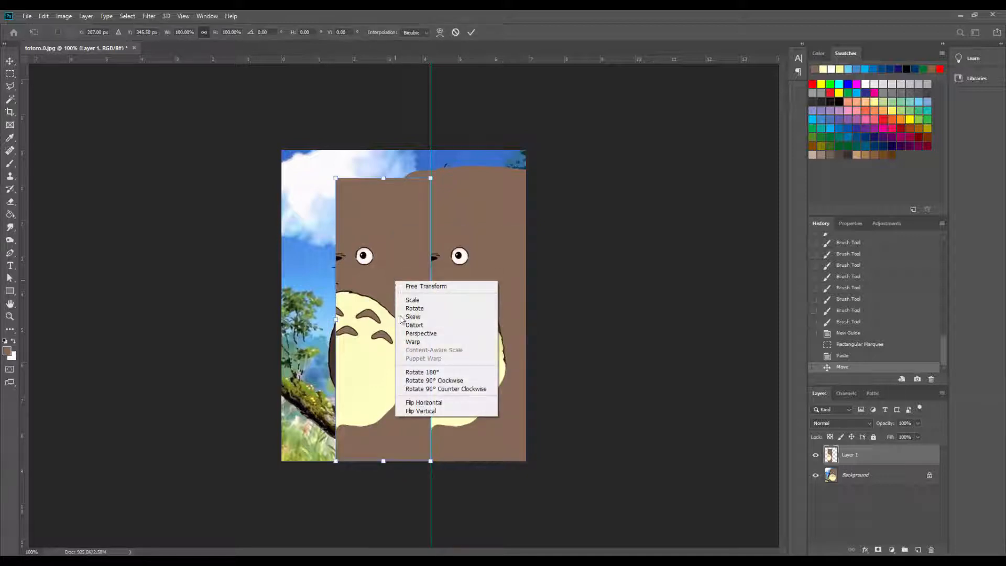
{"action": "left_click", "coordinate": [425, 404]}
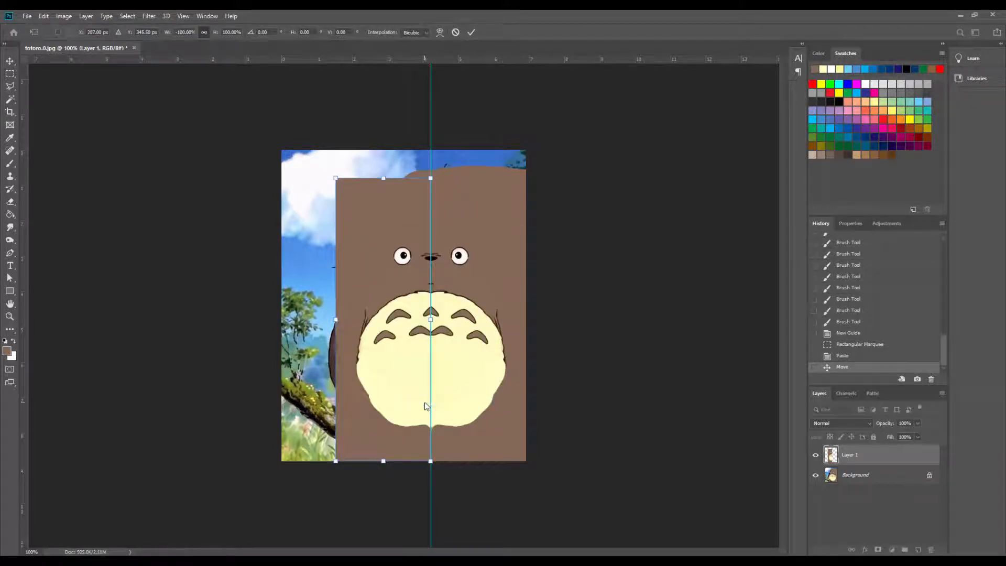
{"action": "key", "text": "Return"}
- Crop the image to a rectangular marquee around the mirrored brown Totoro area and clear the selection
{"action": "key", "text": "m"}
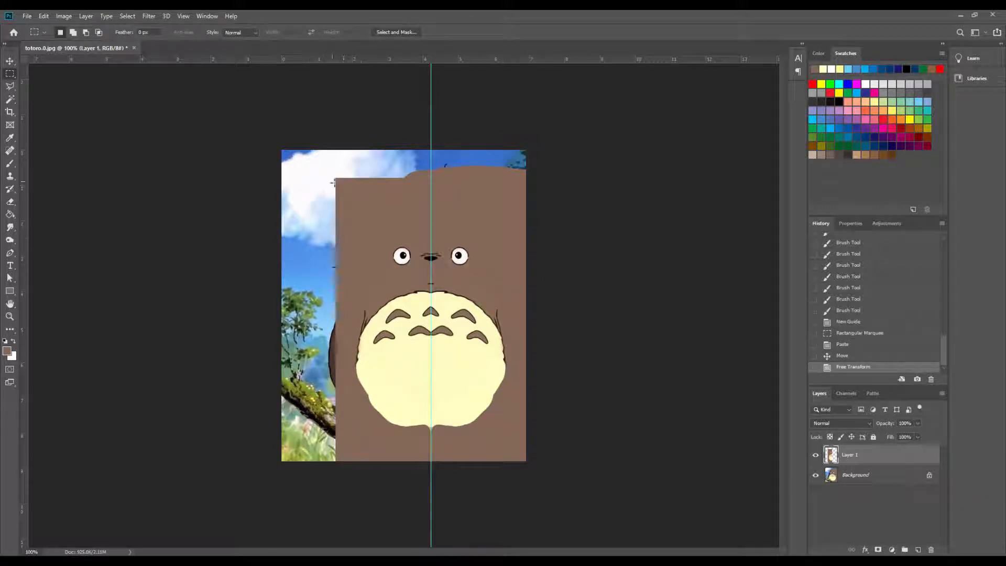
{"action": "left_click_drag", "start_coordinate": [336, 181], "coordinate": [526, 461]}
{"action": "left_click", "coordinate": [63, 16]}
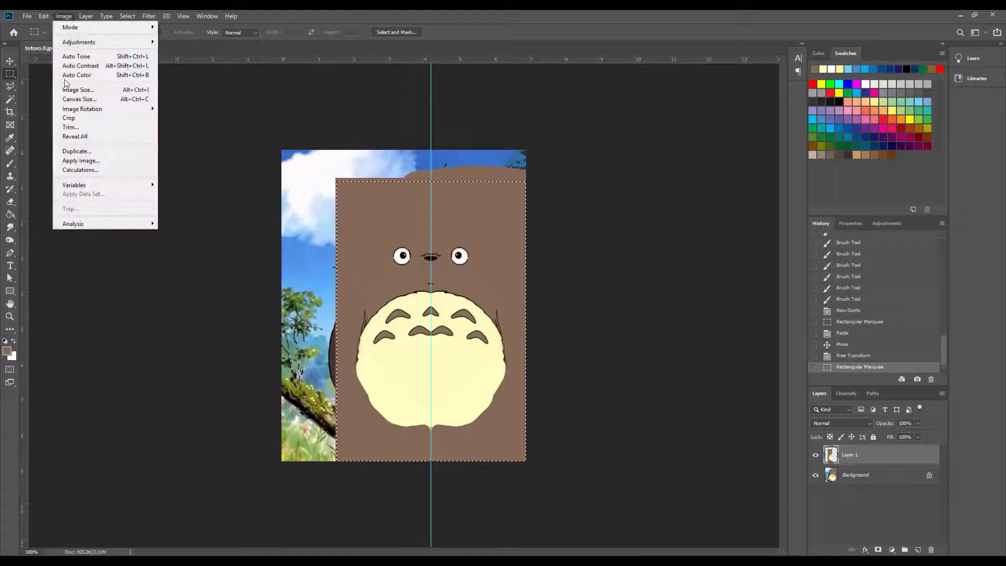
{"action": "left_click", "coordinate": [80, 119]}
{"action": "key", "text": "ctrl+d"}
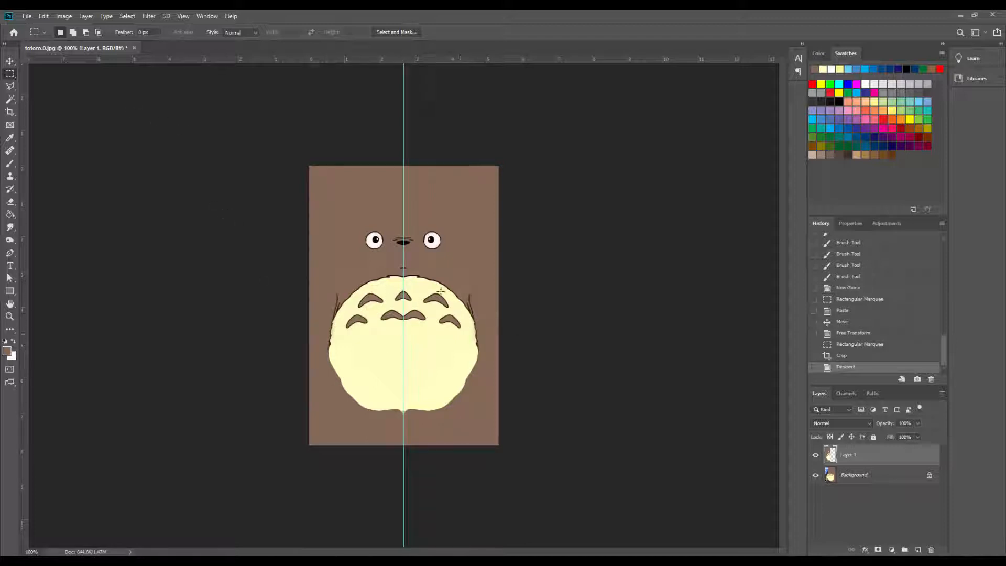
- Make the canvas square by setting its units to pixels and its width to 570
{"action": "left_click", "coordinate": [61, 19]}
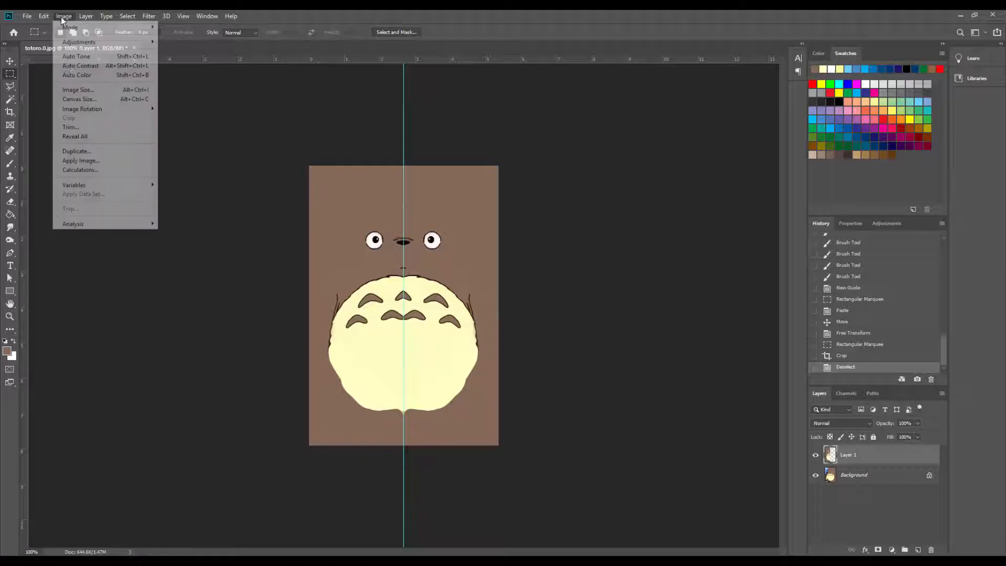
{"action": "left_click", "coordinate": [80, 99]}
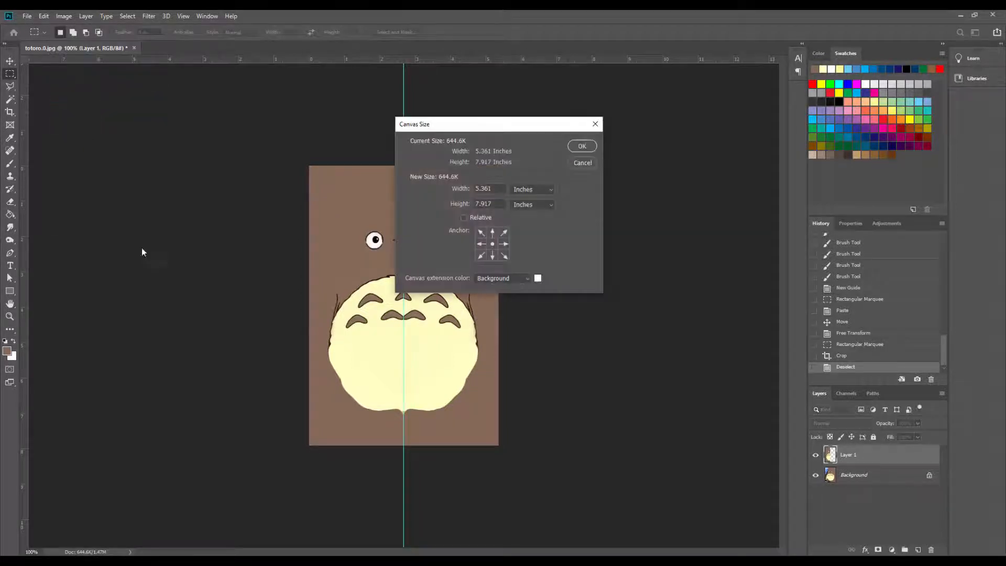
{"action": "left_click", "coordinate": [521, 189]}
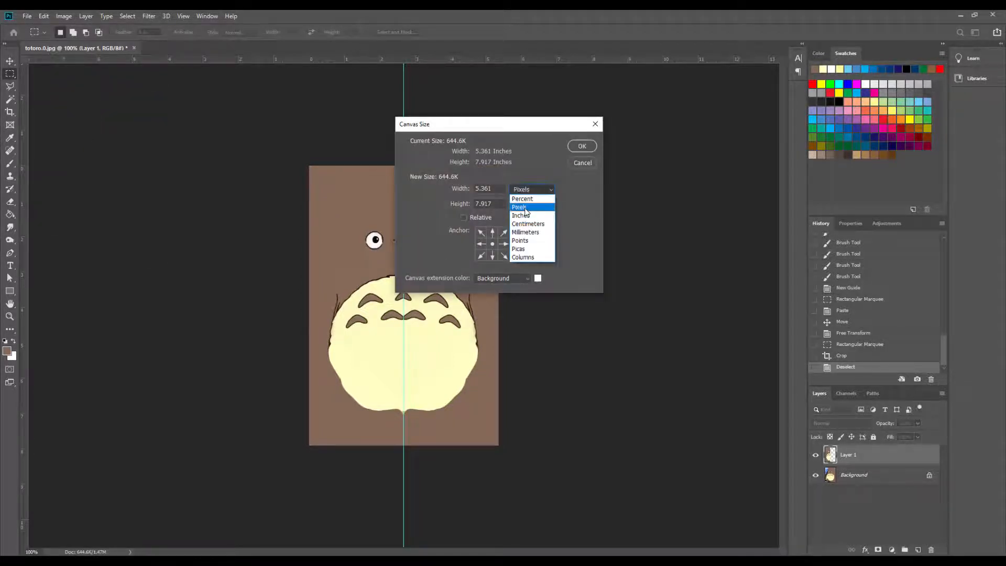
{"action": "left_click", "coordinate": [524, 200]}
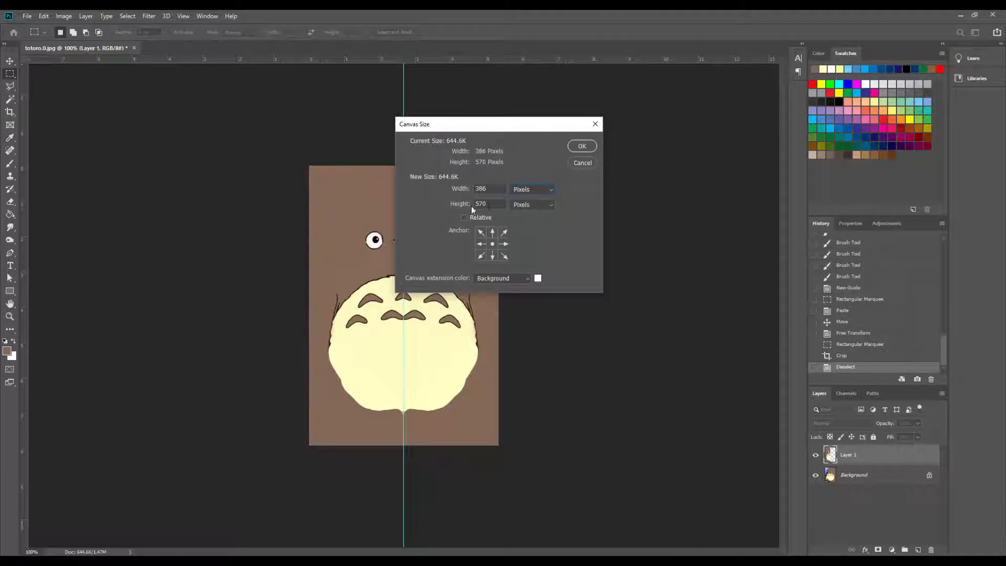
{"action": "key", "text": "shift+Tab"}
{"action": "type", "text": "570"}
{"action": "left_click", "coordinate": [578, 145]}
- Flatten the image into a single background layer and get the Paint Bucket ready with the brown colour
{"action": "key", "text": "g"}
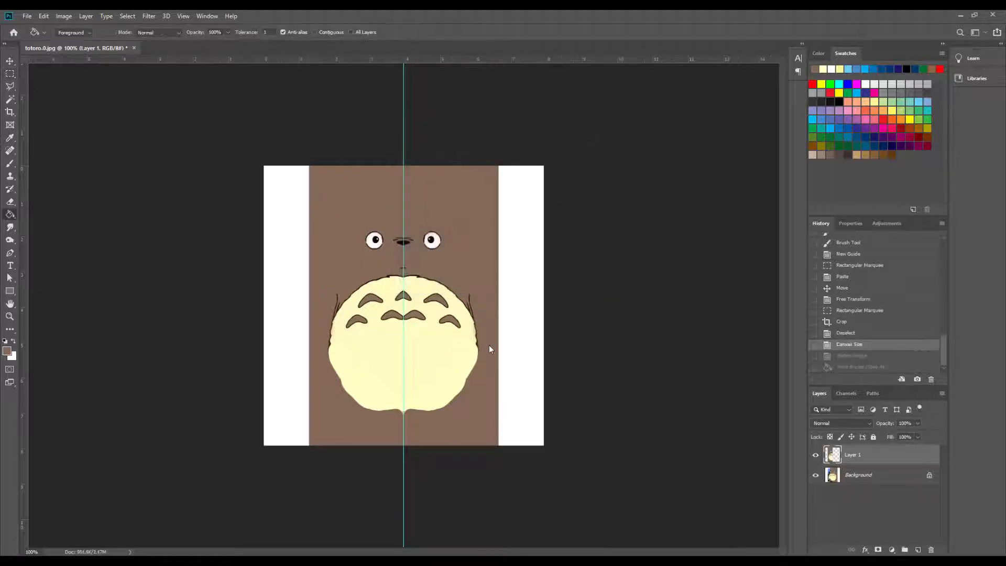
{"action": "left_click", "coordinate": [942, 394]}
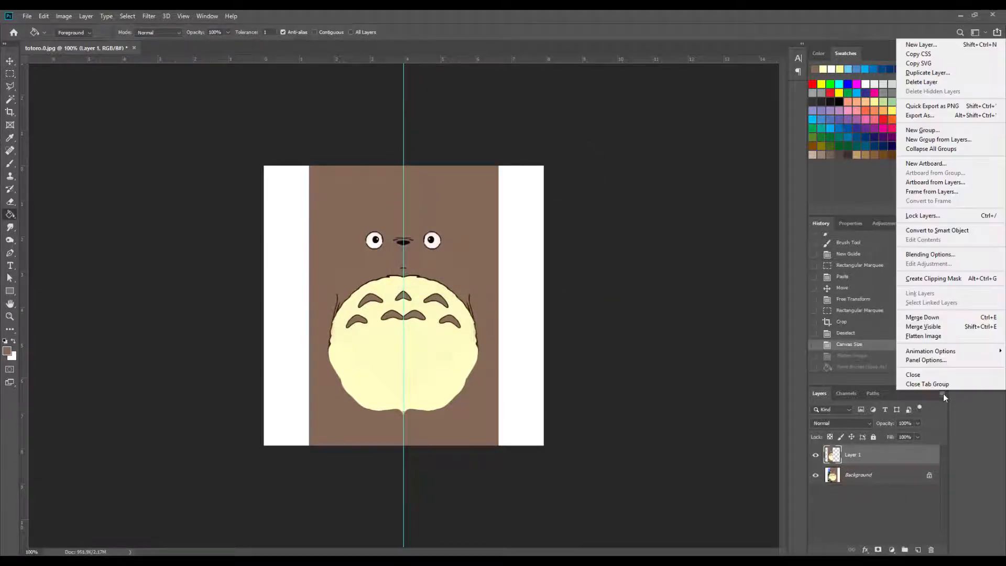
{"action": "left_click", "coordinate": [924, 337]}
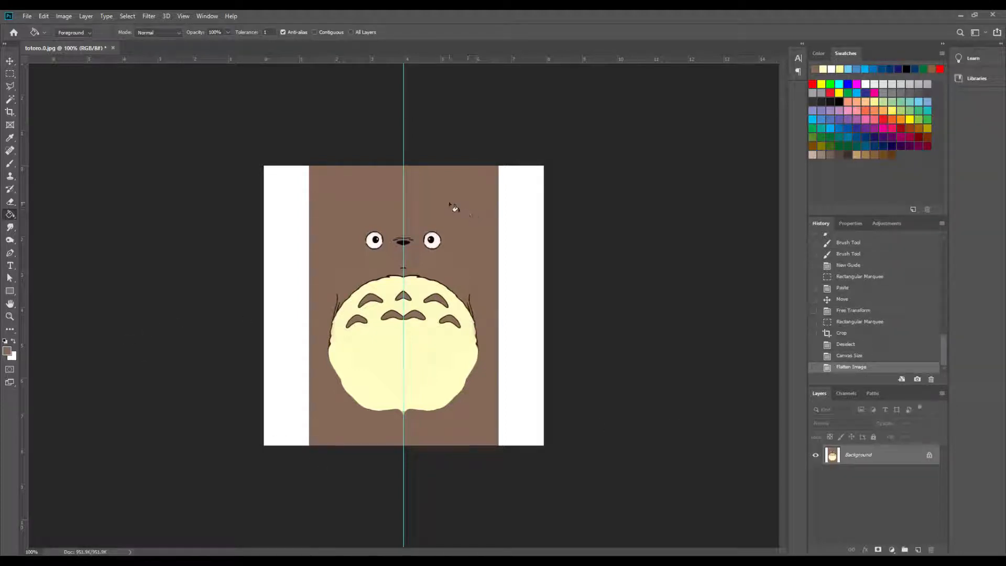
- Fill the white side strips with the sampled brown and brush over the leftover seam marks on both sides of the body
{"action": "key", "text": "i"}
{"action": "key", "text": "g"}
{"action": "left_click", "coordinate": [508, 257]}
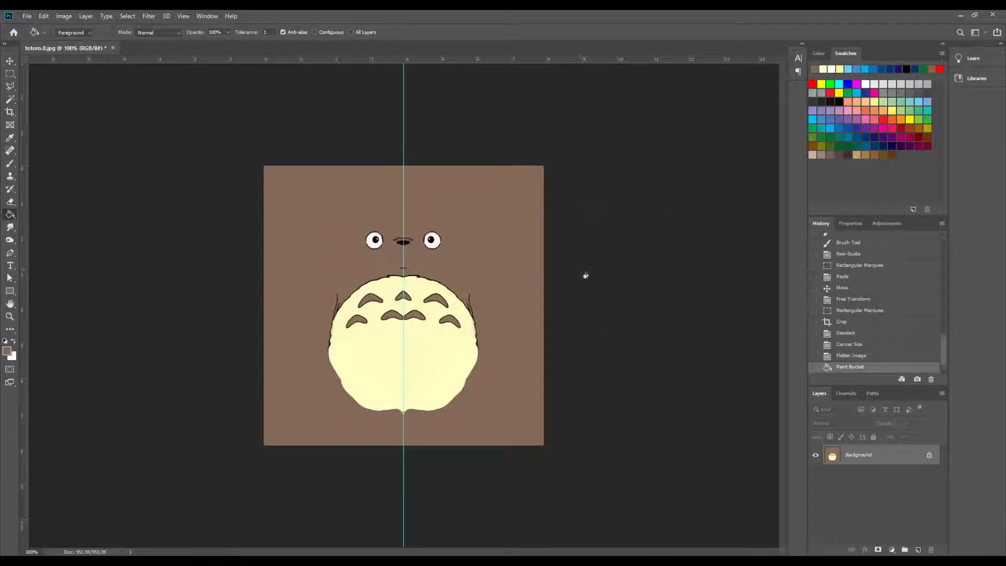
{"action": "key", "text": "b"}
{"action": "left_click_drag", "start_coordinate": [505, 319], "coordinate": [487, 308]}
{"action": "left_click_drag", "start_coordinate": [311, 285], "coordinate": [300, 275]}
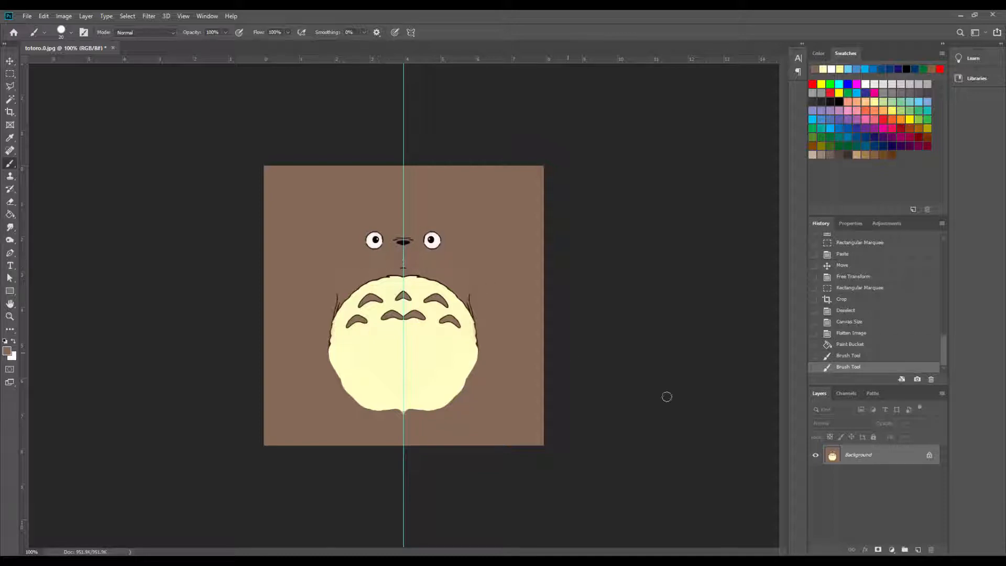
- Save the image over totoro.0.jpg in the sourceimages folder as a JPEG at maximum quality 12
{"action": "left_click", "coordinate": [27, 19]}
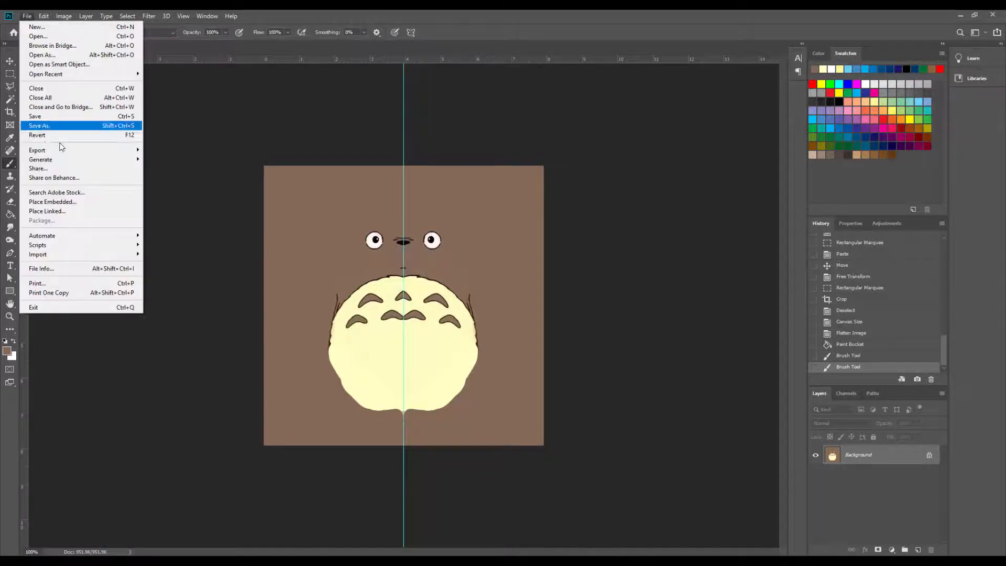
{"action": "left_click", "coordinate": [54, 128]}
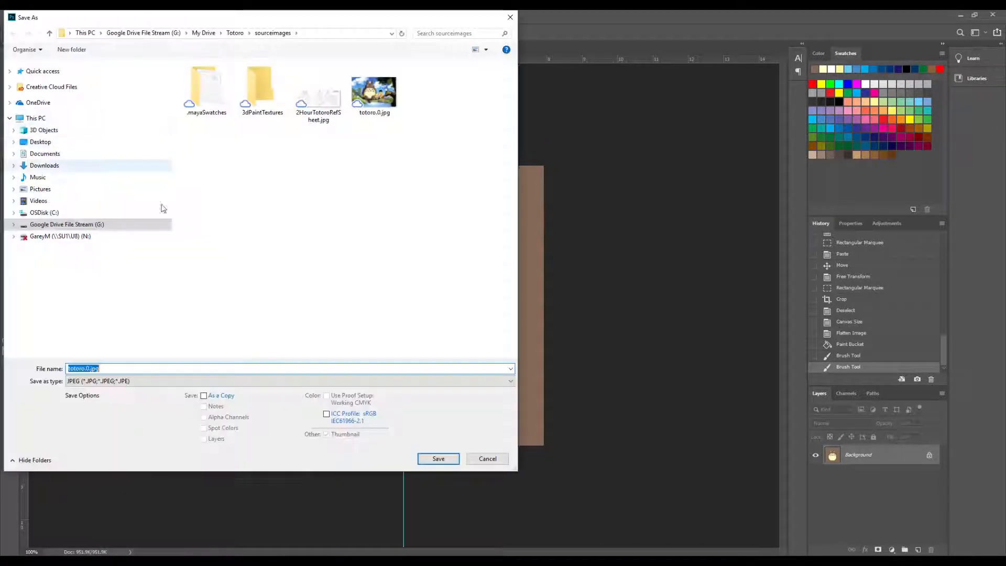
{"action": "left_click", "coordinate": [376, 97]}
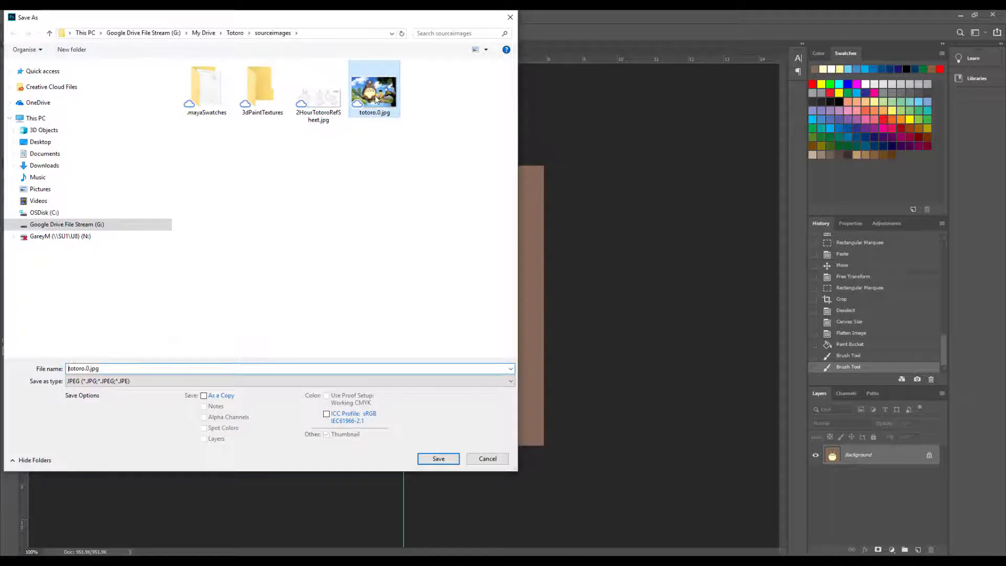
{"action": "left_click", "coordinate": [437, 459]}
{"action": "left_click", "coordinate": [527, 288]}
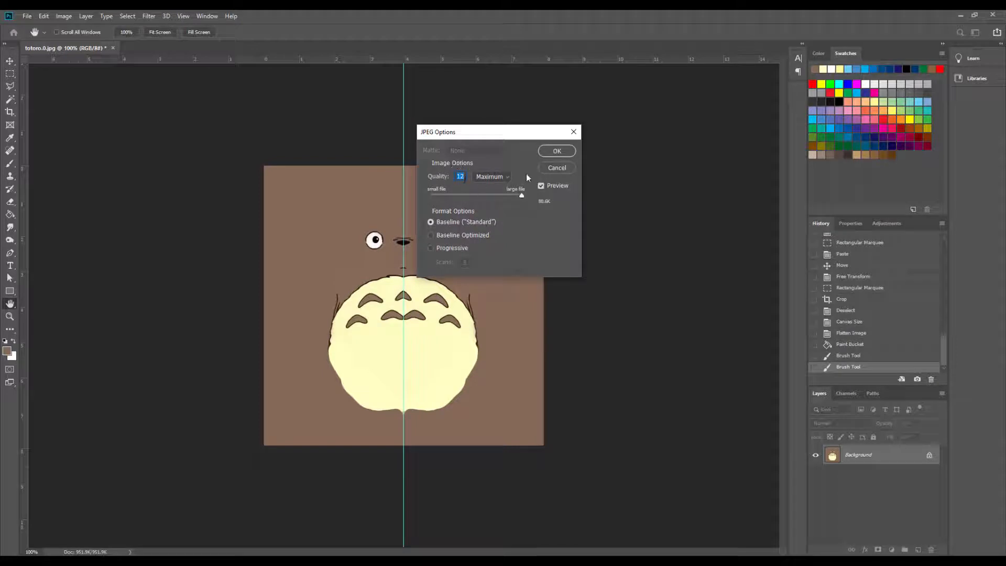
{"action": "left_click", "coordinate": [557, 154]}
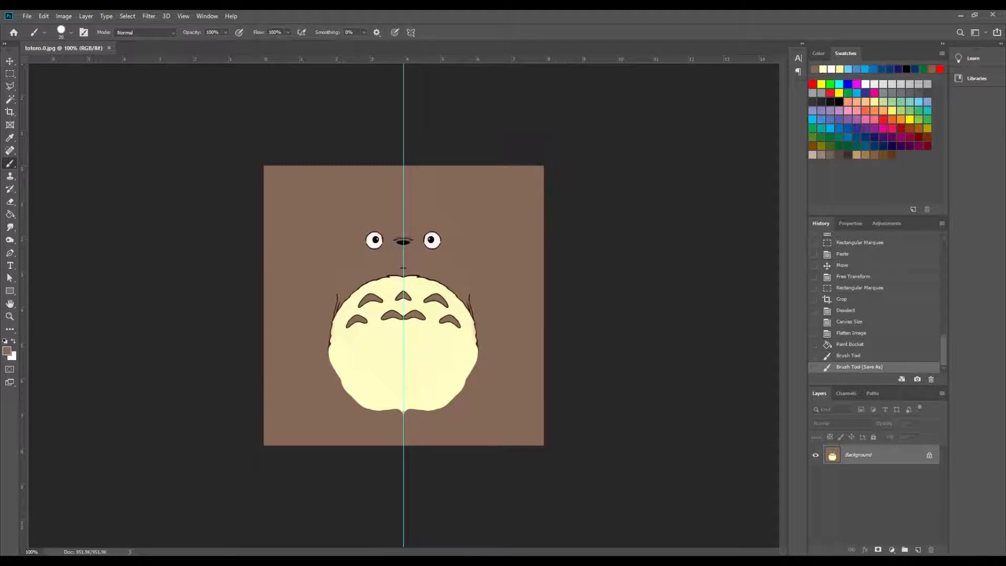
- Switch to Maya, assign a new Lambert material to the whole Totoro model and delete its construction history
{"action": "left_click", "coordinate": [243, 517]}
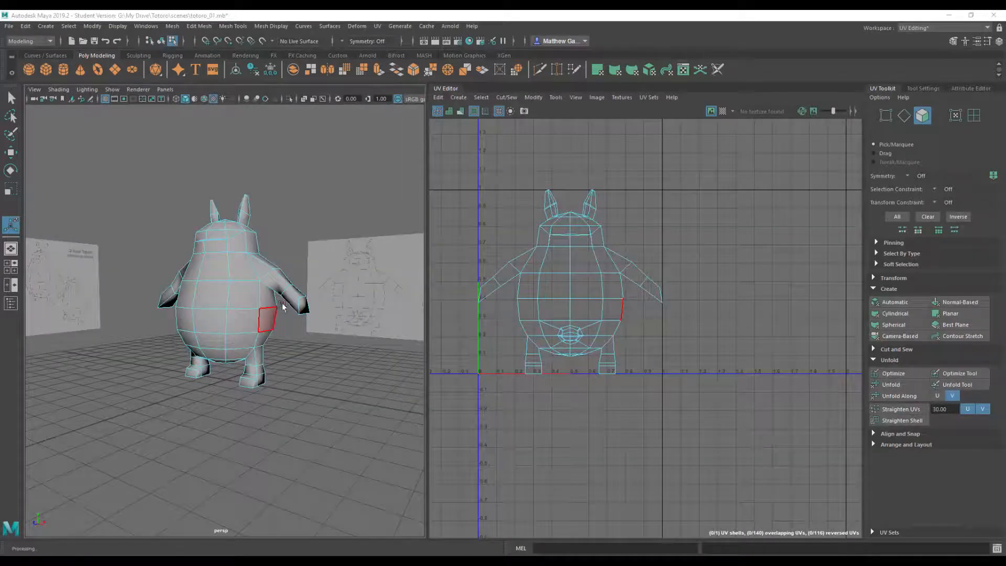
{"action": "left_click_drag", "start_coordinate": [264, 286], "coordinate": [224, 240], "text": "alt"}
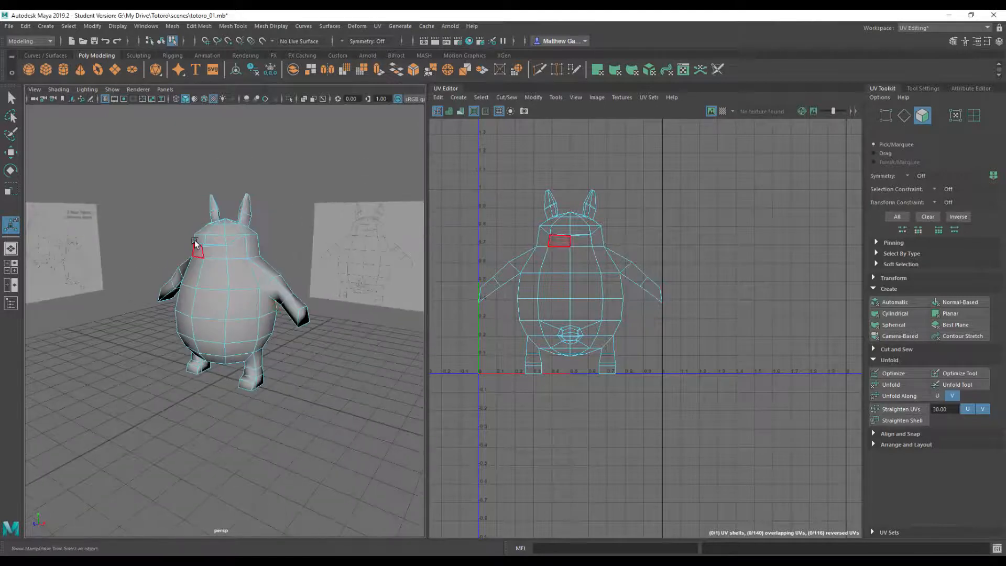
{"action": "left_click", "coordinate": [231, 307]}
{"action": "right_click_drag", "start_coordinate": [231, 307], "coordinate": [268, 281]}
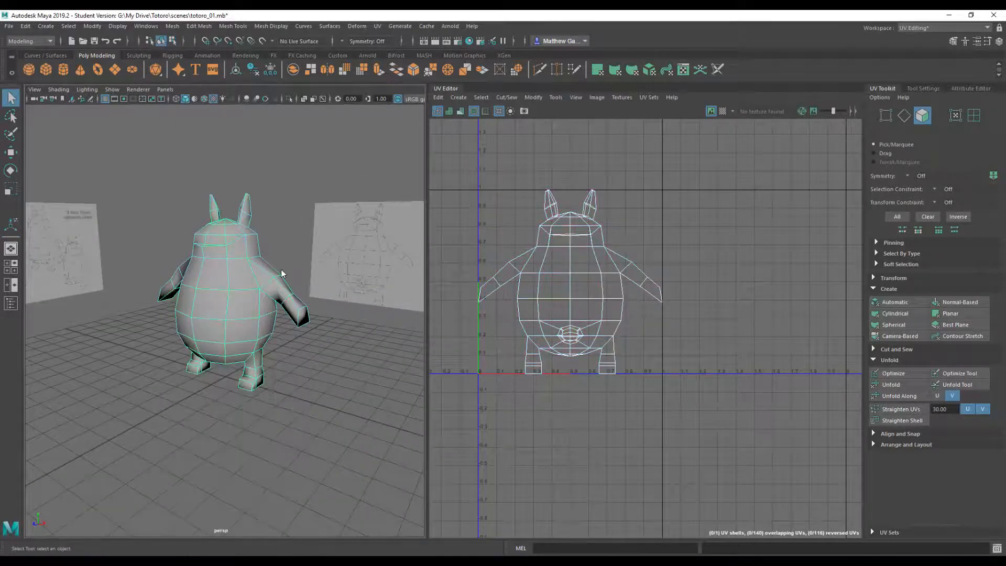
{"action": "right_click_drag", "start_coordinate": [222, 306], "coordinate": [231, 547]}
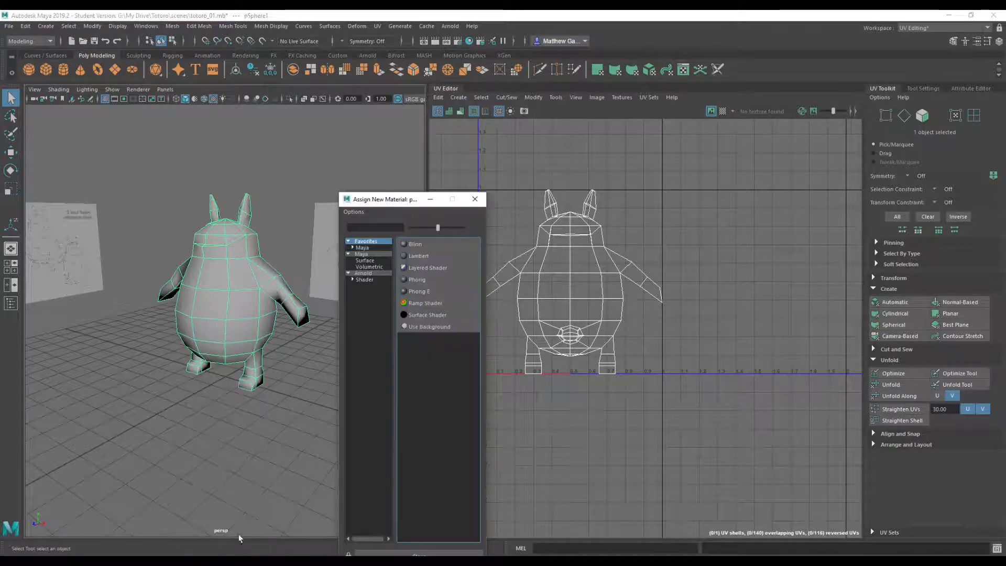
{"action": "left_click", "coordinate": [420, 256]}
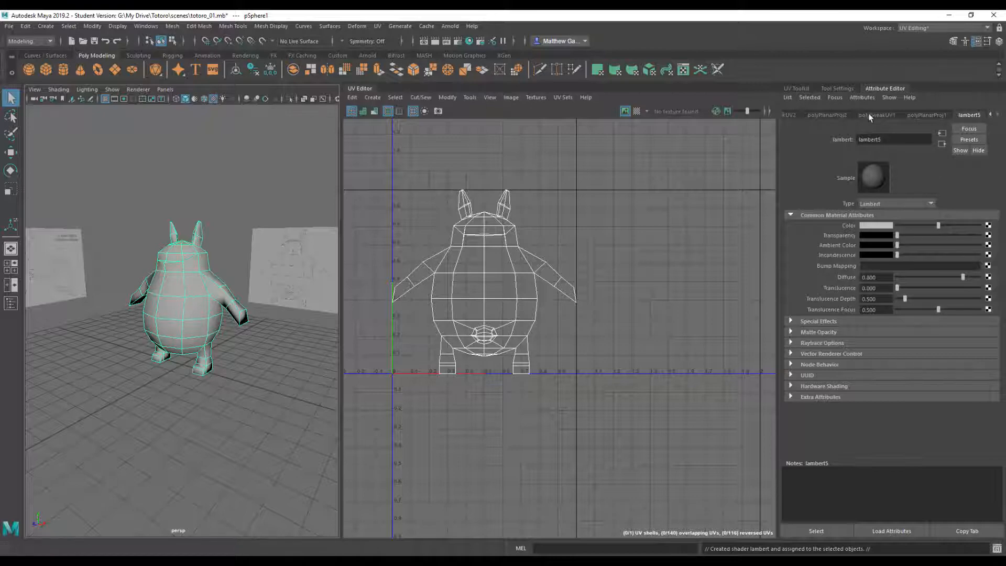
{"action": "left_click", "coordinate": [252, 69]}
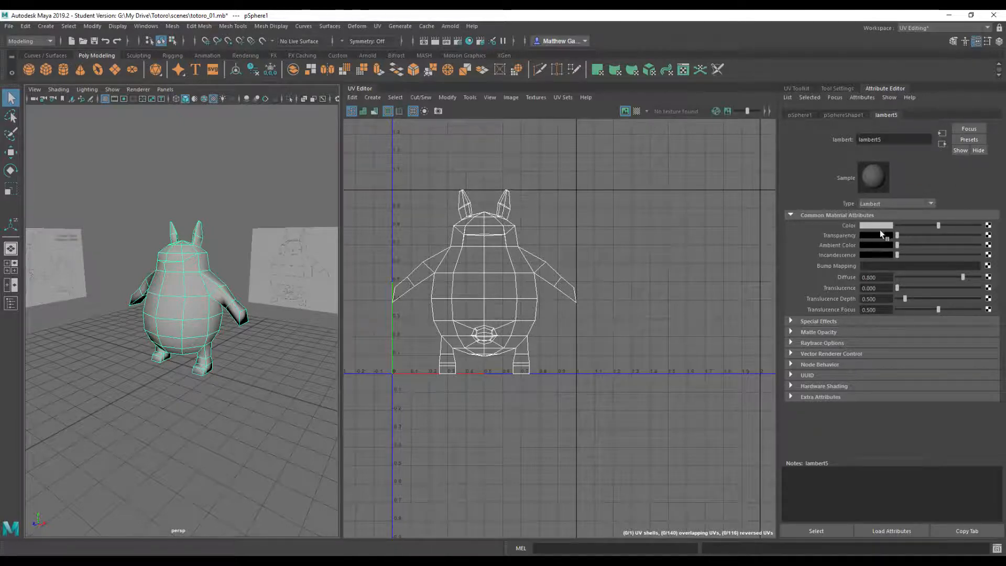
- Connect a file texture to the Lambert's colour and load totoro.0.jpg from the sourceimages folder
{"action": "left_click", "coordinate": [988, 225]}
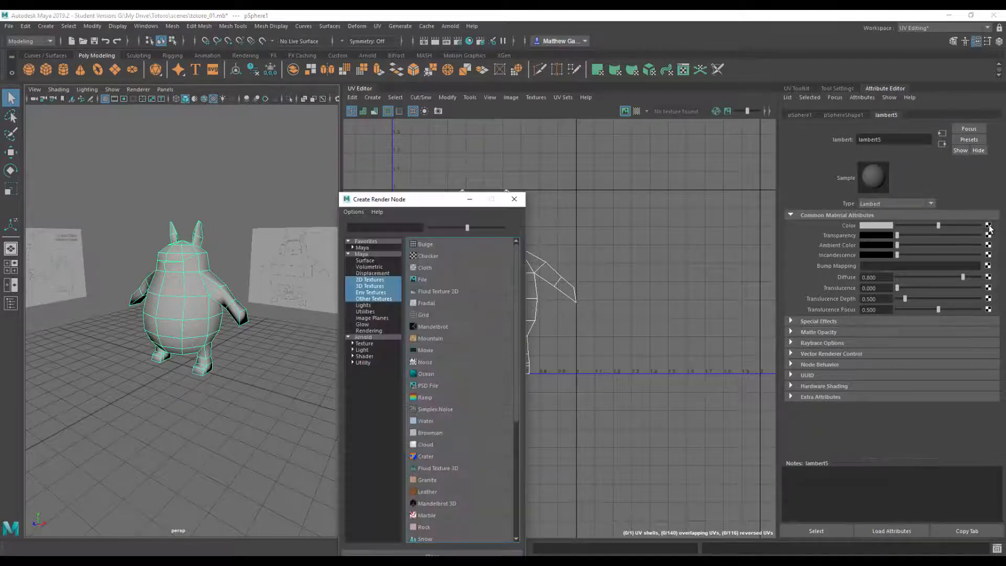
{"action": "left_click", "coordinate": [428, 279]}
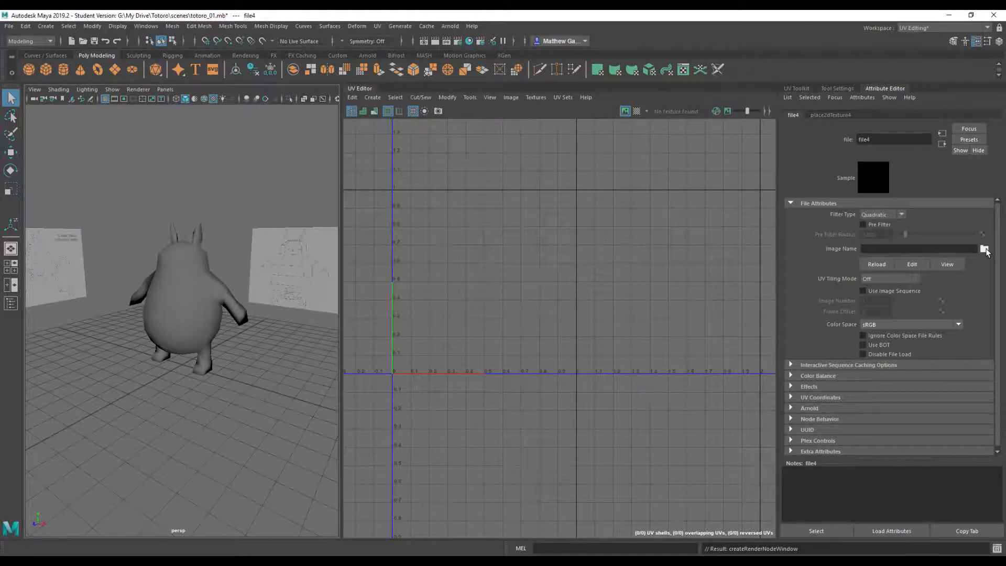
{"action": "left_click", "coordinate": [984, 249]}
{"action": "double_click", "coordinate": [397, 161]}
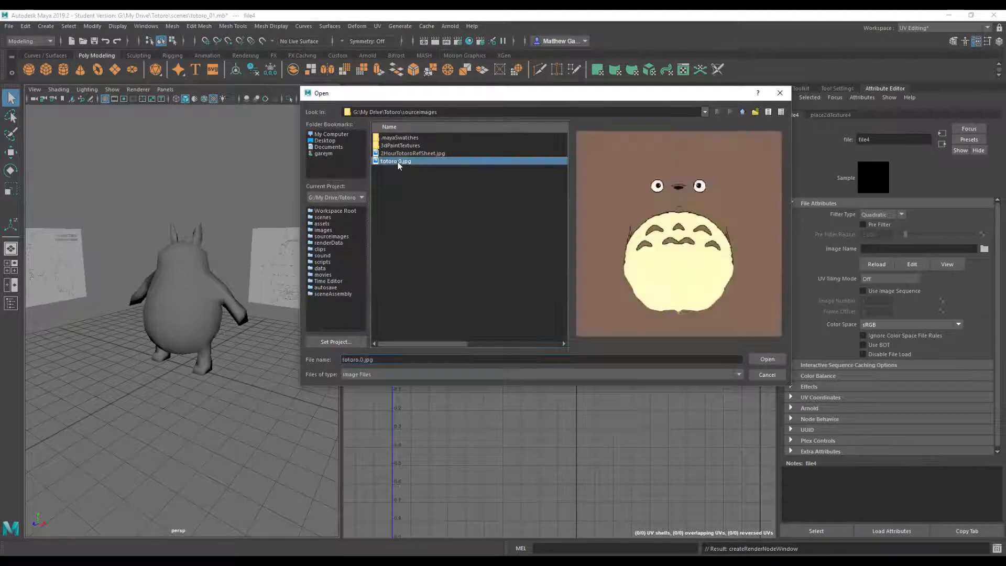
- Inspect the texture on the model's front and side, comparing plain shaded display with textured display
{"action": "left_click_drag", "start_coordinate": [262, 285], "coordinate": [269, 252], "text": "alt"}
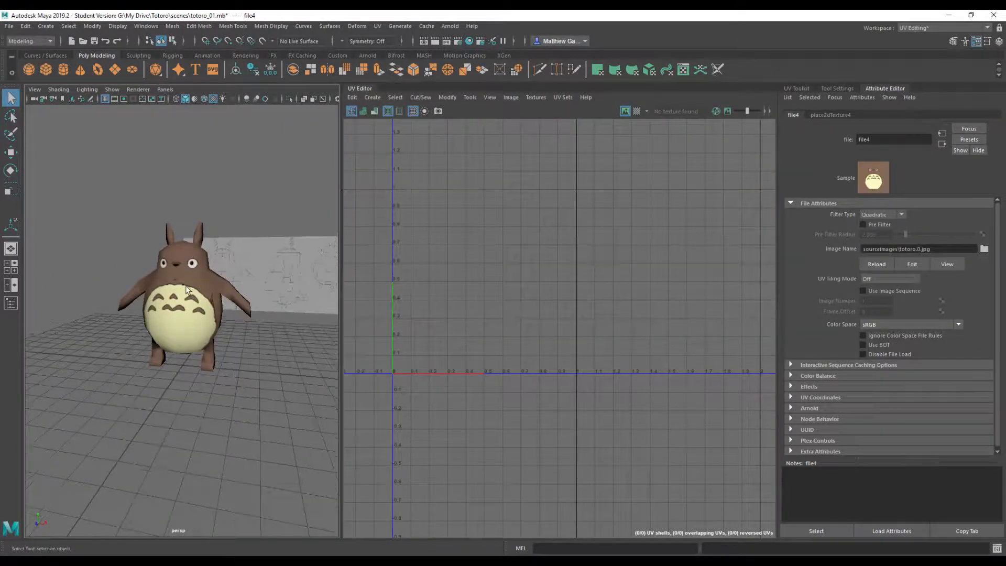
{"action": "scroll", "coordinate": [187, 290], "scroll_direction": "up", "scroll_amount": 4}
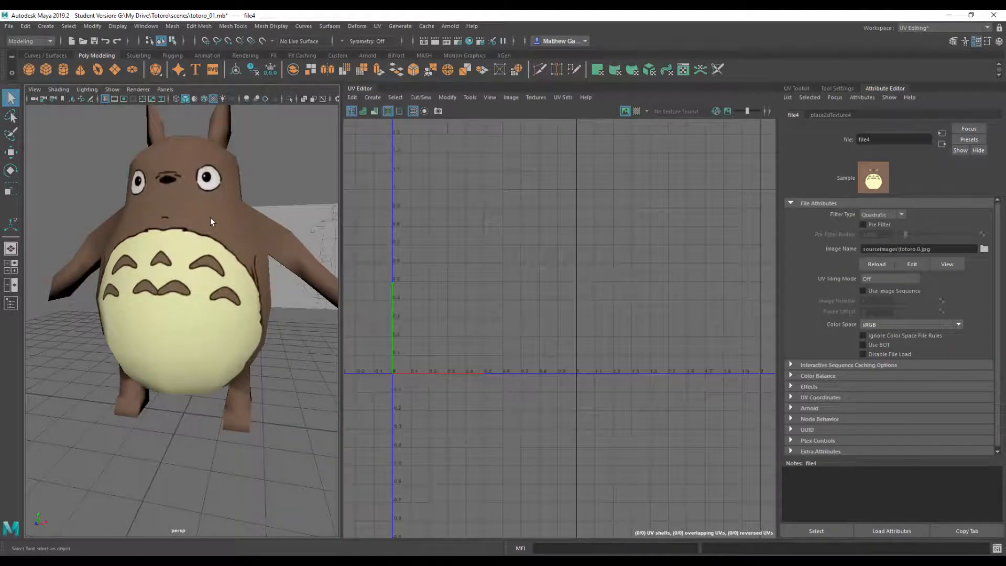
{"action": "key", "text": "5"}
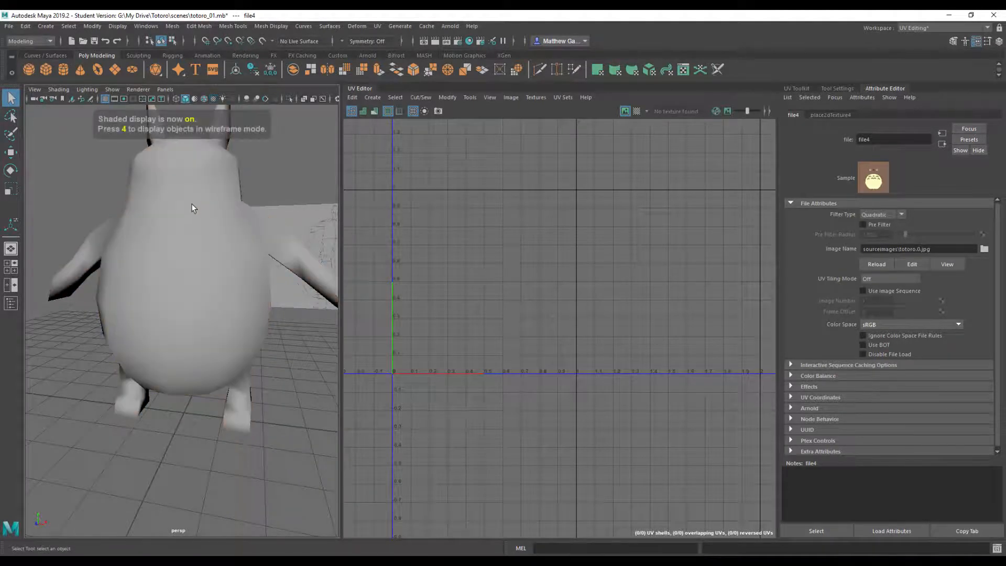
{"action": "key", "text": "6"}
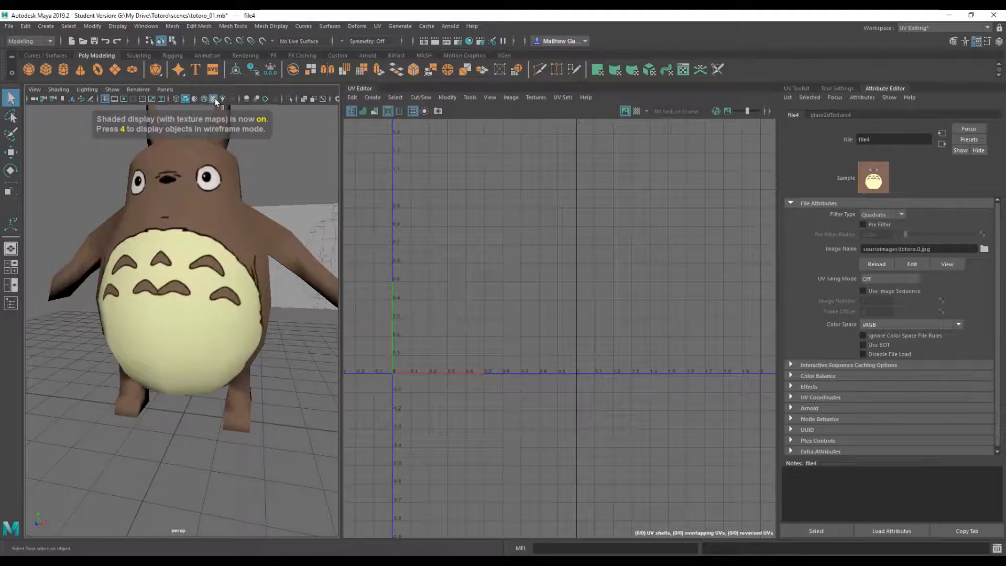
{"action": "key", "text": "5"}
{"action": "key", "text": "6"}
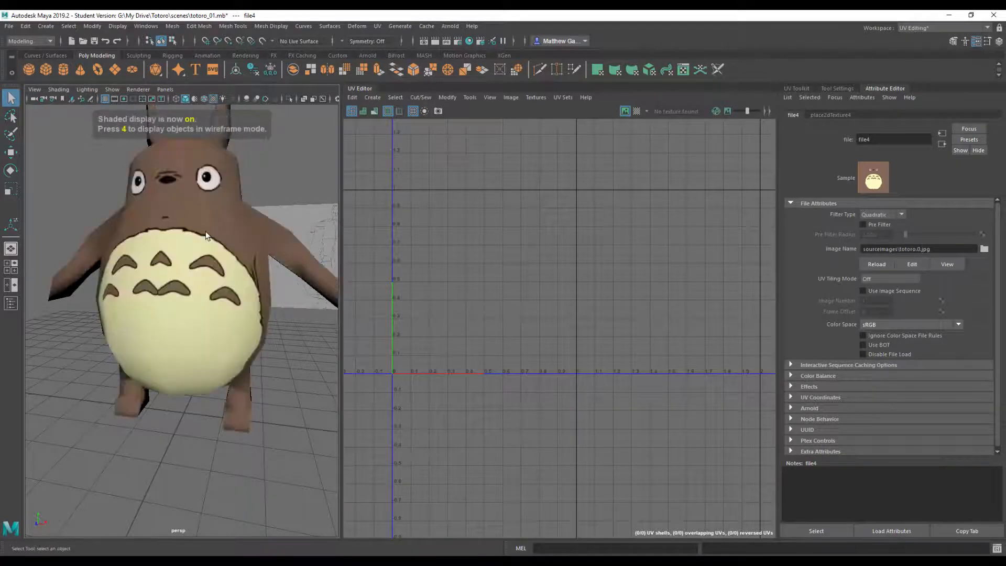
{"action": "left_click_drag", "start_coordinate": [262, 288], "coordinate": [216, 250], "text": "alt"}
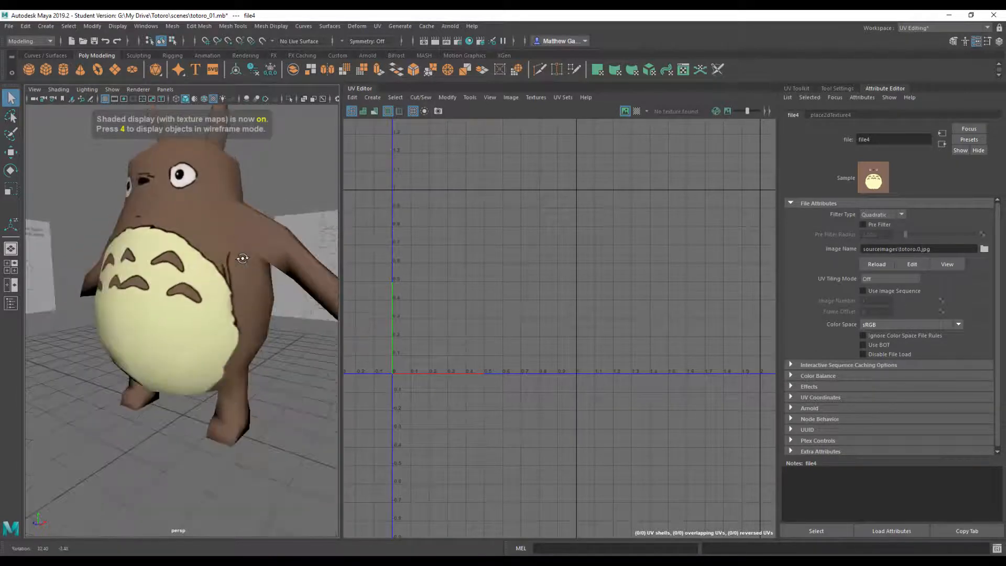
- Select the Totoro model, widen the viewport and bring back the UV Toolkit
{"action": "left_click", "coordinate": [216, 249]}
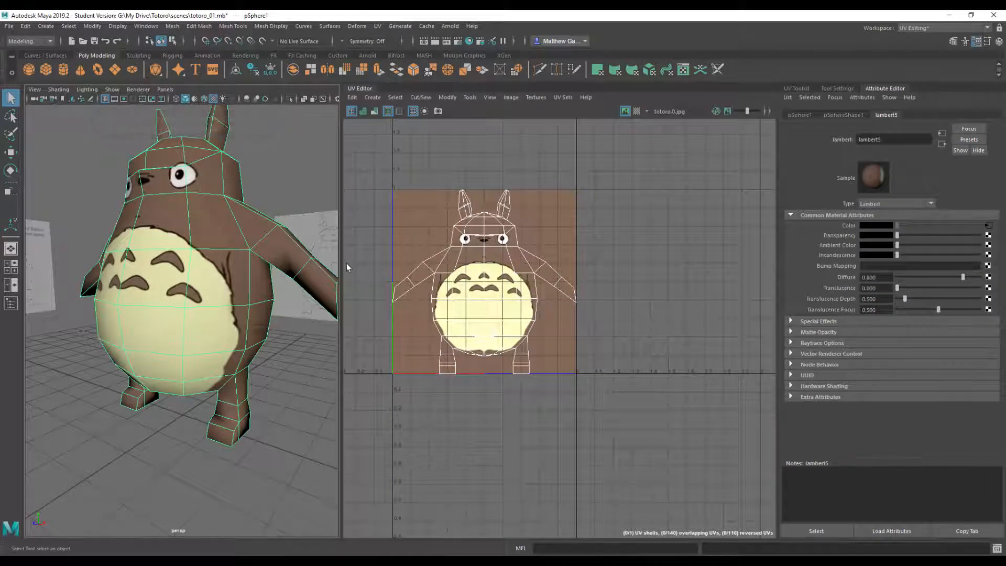
{"action": "left_click_drag", "start_coordinate": [341, 265], "coordinate": [409, 261]}
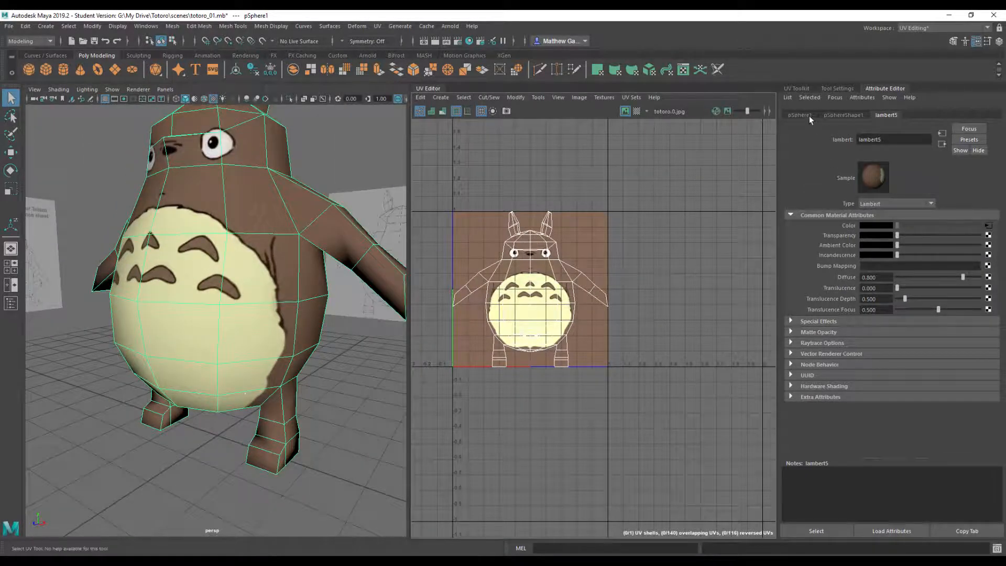
{"action": "left_click", "coordinate": [798, 88]}
- Examine the model's side and how its UV layout lines up with the Totoro texture
{"action": "scroll", "coordinate": [331, 308], "scroll_direction": "down", "scroll_amount": 5}
{"action": "left_click_drag", "start_coordinate": [331, 286], "coordinate": [278, 275], "text": "alt"}
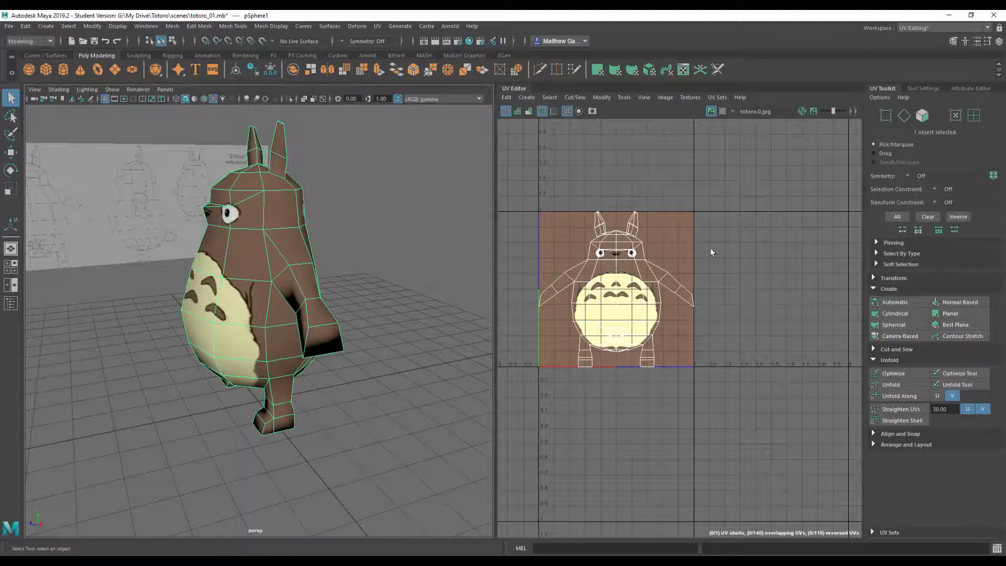
{"action": "scroll", "coordinate": [664, 292], "scroll_direction": "up", "scroll_amount": 5}
{"action": "middle_click_drag", "start_coordinate": [683, 277], "coordinate": [760, 283], "text": "alt"}
{"action": "scroll", "coordinate": [514, 302], "scroll_direction": "down", "scroll_amount": 1}
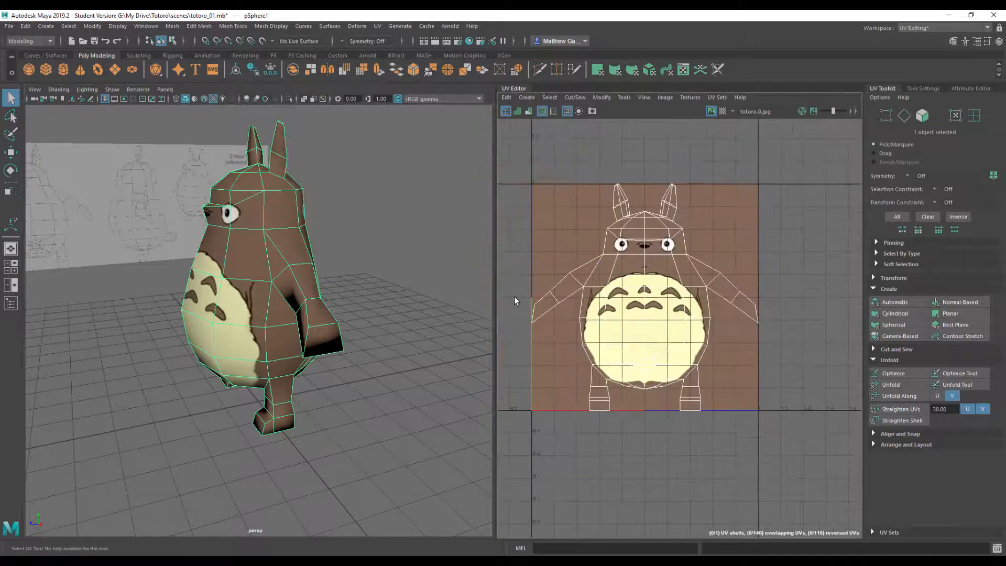
{"action": "left_click_drag", "start_coordinate": [494, 297], "coordinate": [418, 298]}
{"action": "scroll", "coordinate": [808, 266], "scroll_direction": "up", "scroll_amount": 2}
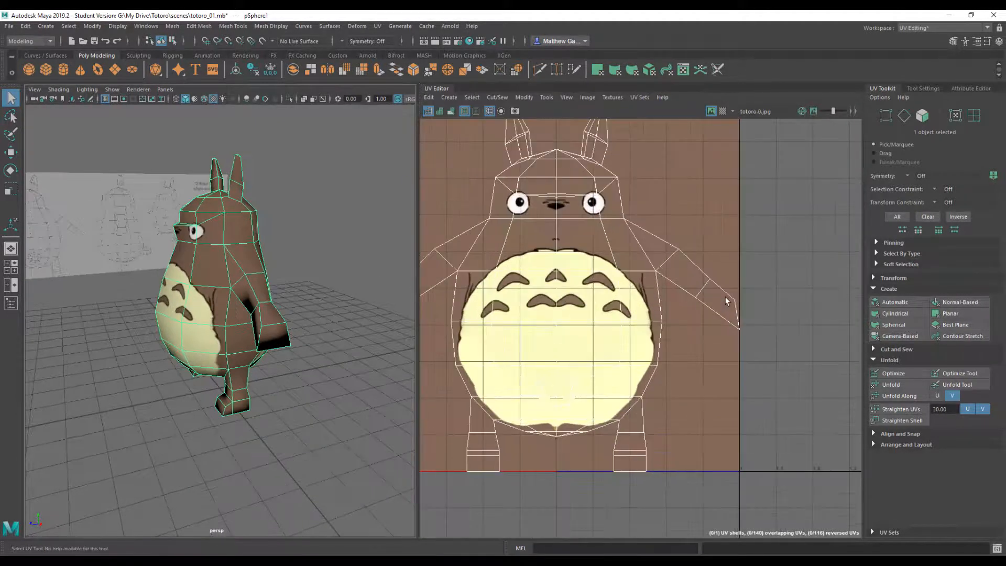
{"action": "scroll", "coordinate": [808, 266], "scroll_direction": "down", "scroll_amount": 2}
{"action": "left_click_drag", "start_coordinate": [346, 311], "coordinate": [325, 304], "text": "alt"}
- Switch to face selection and select the faces on the back of the body and head, including the tail but not the limbs or ears
{"action": "right_click", "coordinate": [250, 269]}
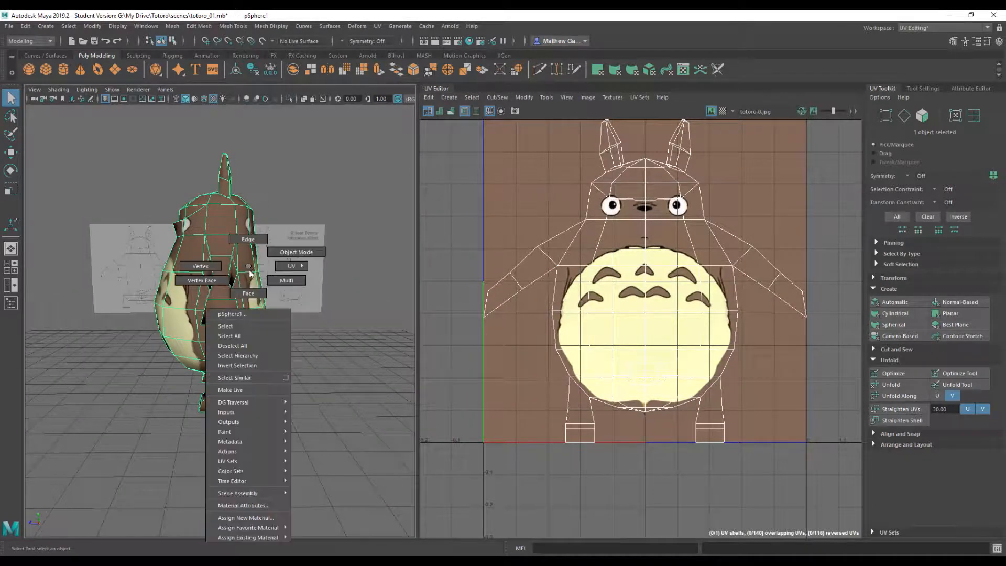
{"action": "left_click", "coordinate": [249, 293]}
{"action": "left_click_drag", "start_coordinate": [270, 353], "coordinate": [246, 382]}
{"action": "left_click_drag", "start_coordinate": [316, 306], "coordinate": [229, 246], "text": "alt"}
{"action": "left_click", "coordinate": [240, 245], "text": "shift"}
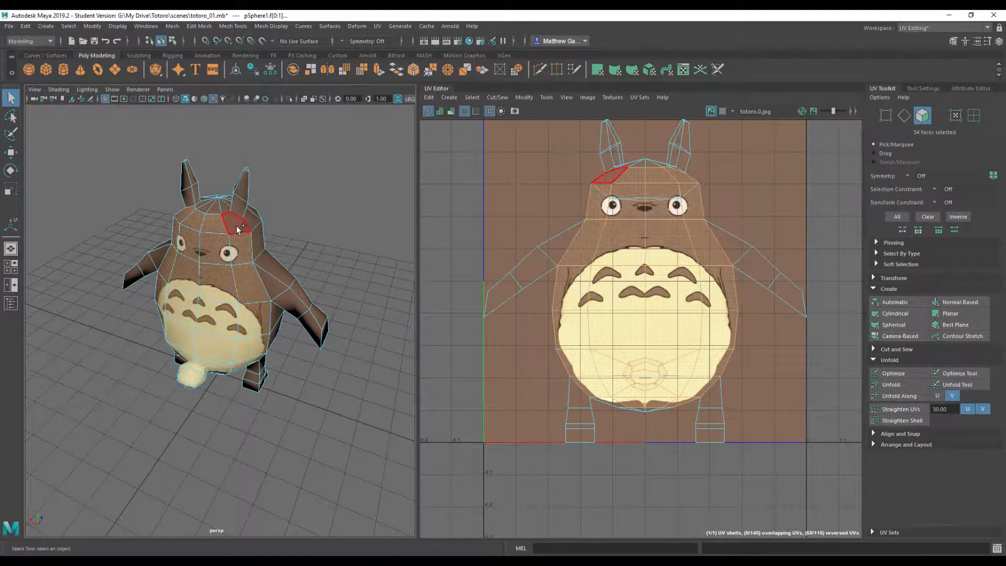
{"action": "left_click_drag", "start_coordinate": [286, 308], "coordinate": [237, 342], "text": "alt"}
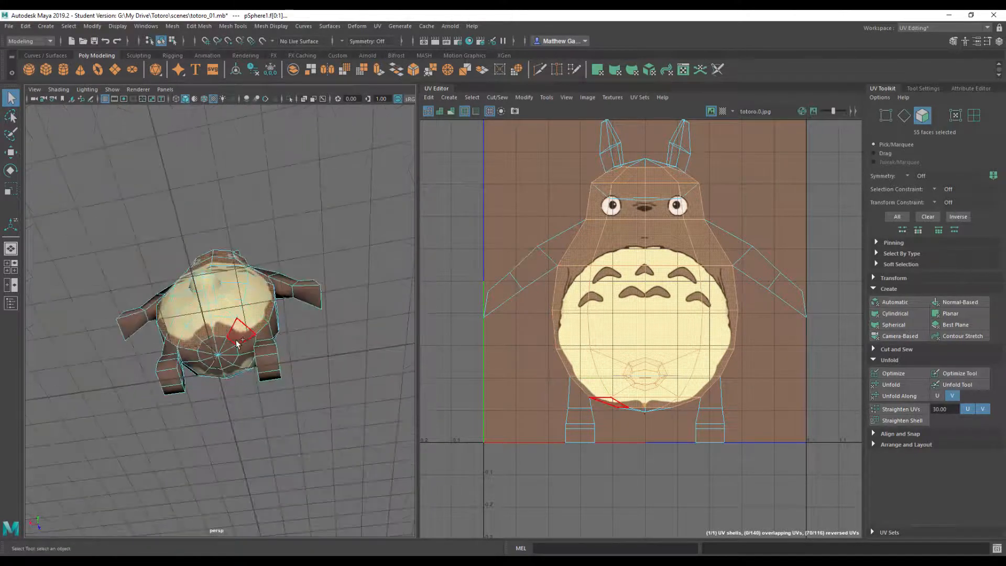
{"action": "mouse_move", "coordinate": [372, 199]}
{"action": "left_mouse_down", "text": "alt"}
{"action": "mouse_move", "coordinate": [381, 247]}
{"action": "mouse_move", "coordinate": [297, 251]}
{"action": "mouse_move", "coordinate": [348, 204]}
{"action": "mouse_move", "coordinate": [344, 223]}
{"action": "mouse_move", "coordinate": [379, 242]}
{"action": "mouse_move", "coordinate": [265, 278]}
{"action": "mouse_move", "coordinate": [265, 310]}
{"action": "mouse_move", "coordinate": [243, 350]}
{"action": "mouse_move", "coordinate": [307, 358]}
{"action": "mouse_move", "coordinate": [308, 299]}
{"action": "mouse_move", "coordinate": [249, 254]}
{"action": "mouse_move", "coordinate": [262, 275]}
{"action": "left_mouse_up", "text": "alt"}
{"action": "scroll", "coordinate": [382, 247], "scroll_direction": "up", "scroll_amount": 5}
{"action": "key", "text": "5"}
{"action": "key", "text": "6"}
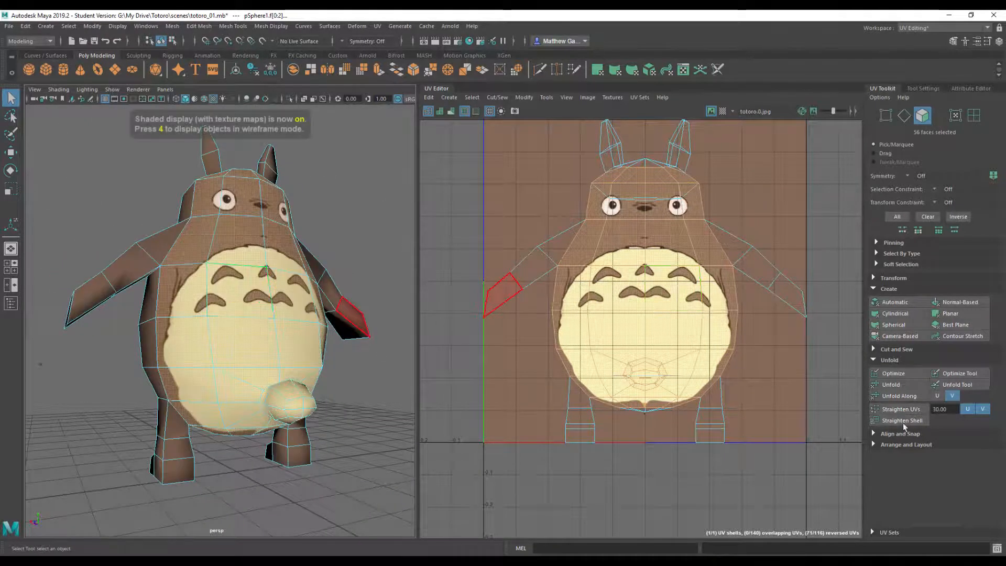
- Apply a planar UV projection to the selected back faces and move their UV shell off the texture square, beside the front shell
{"action": "left_click", "coordinate": [958, 314]}
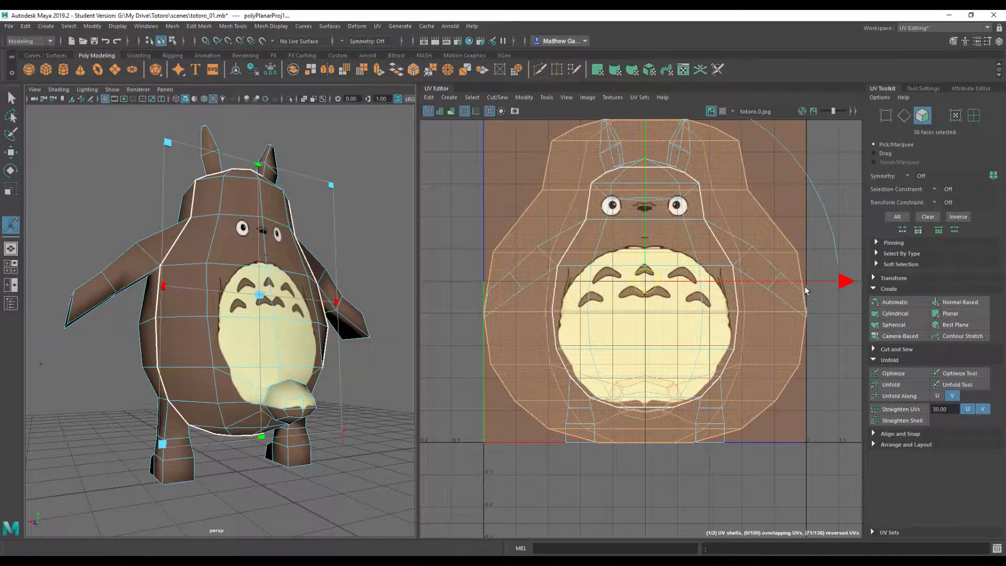
{"action": "scroll", "coordinate": [800, 291], "scroll_direction": "down", "scroll_amount": 3}
{"action": "scroll", "coordinate": [801, 291], "scroll_direction": "down", "scroll_amount": 2}
{"action": "middle_click_drag", "start_coordinate": [804, 233], "coordinate": [673, 256], "text": "alt"}
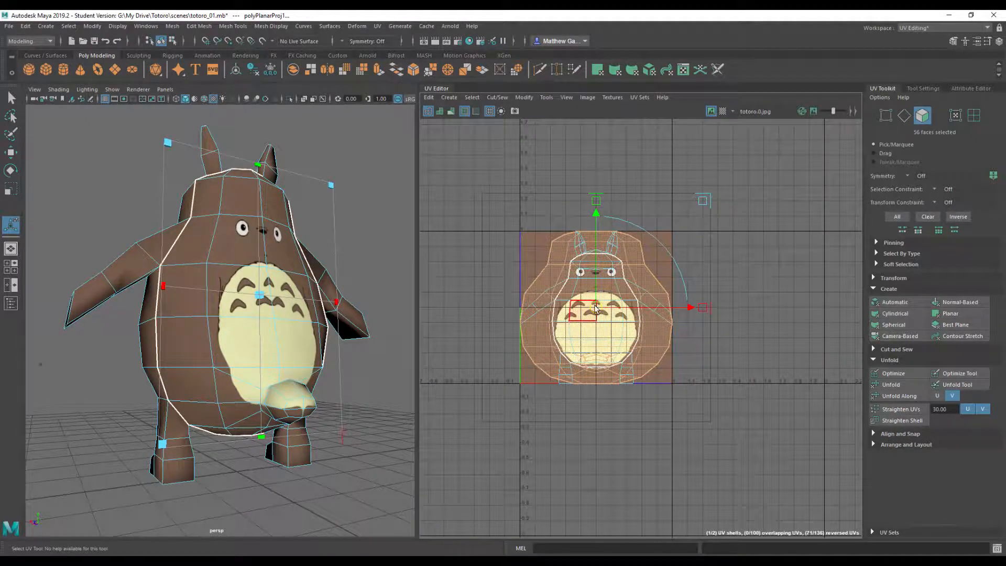
{"action": "left_click_drag", "start_coordinate": [596, 308], "coordinate": [776, 273]}
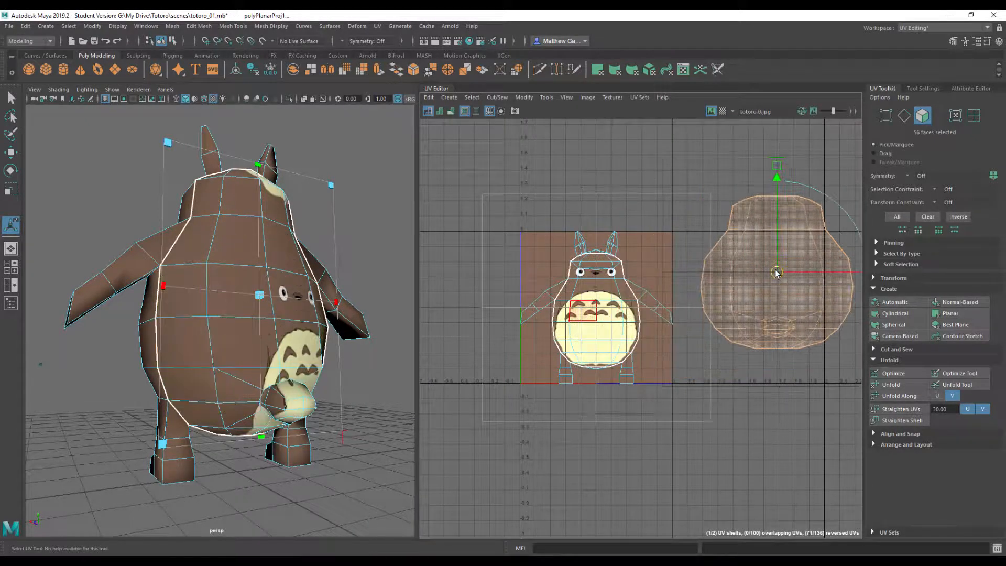
{"action": "left_click_drag", "start_coordinate": [394, 330], "coordinate": [339, 340], "text": "alt"}
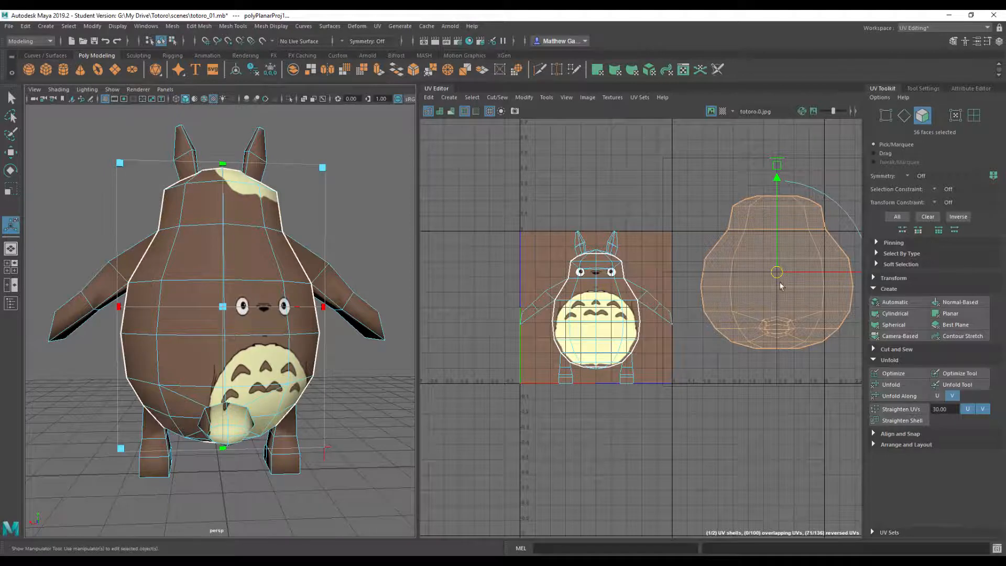
- Clear the selection of back faces and select the faces of both arms in the UV layout
{"action": "scroll", "coordinate": [676, 317], "scroll_direction": "down", "scroll_amount": 1}
{"action": "middle_click_drag", "start_coordinate": [675, 313], "coordinate": [663, 312], "text": "alt"}
{"action": "scroll", "coordinate": [663, 312], "scroll_direction": "up", "scroll_amount": 3}
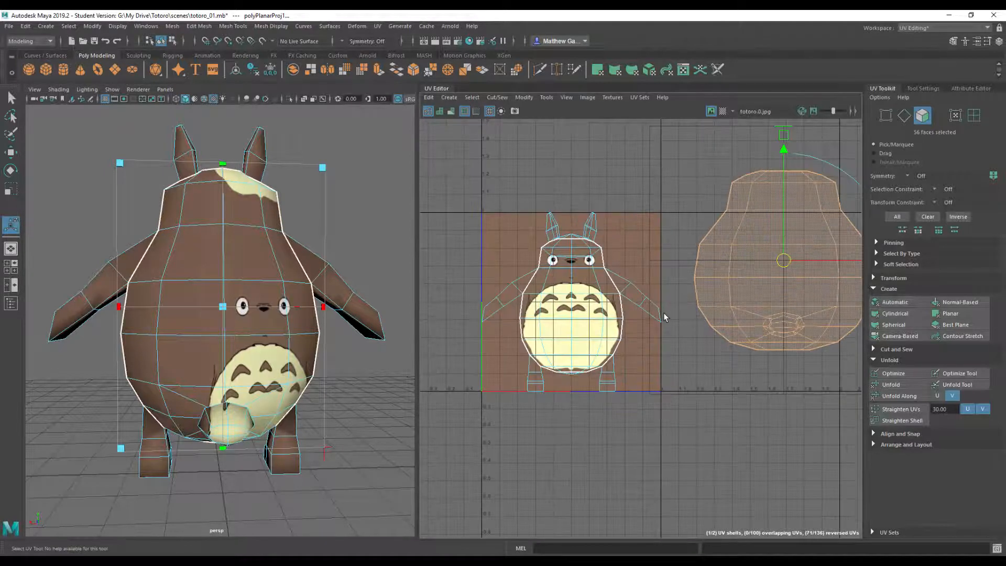
{"action": "left_click_drag", "start_coordinate": [254, 304], "coordinate": [386, 350], "text": "alt"}
{"action": "left_click", "coordinate": [673, 461]}
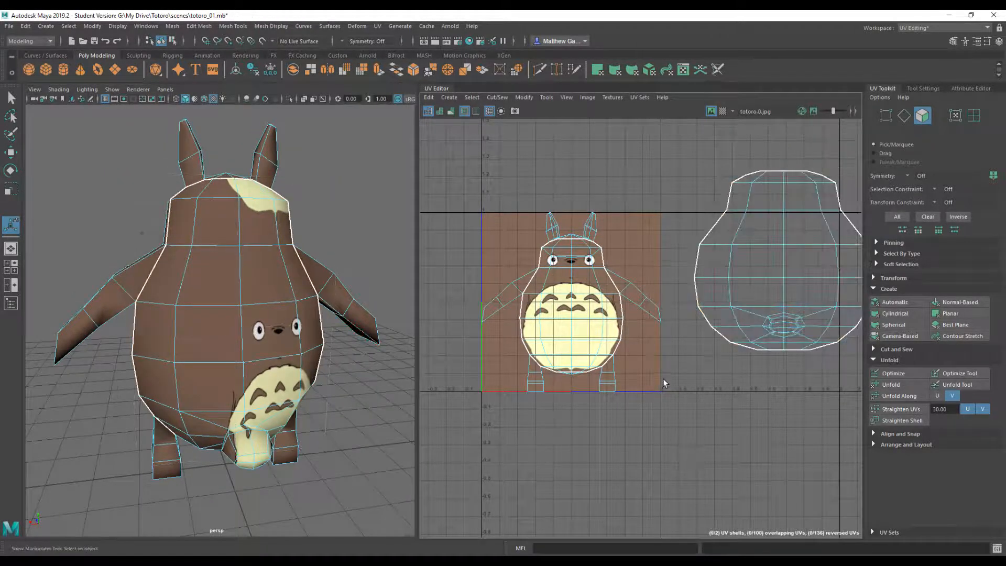
{"action": "scroll", "coordinate": [662, 379], "scroll_direction": "up", "scroll_amount": 2}
{"action": "scroll", "coordinate": [620, 273], "scroll_direction": "down", "scroll_amount": 2}
{"action": "middle_click_drag", "start_coordinate": [665, 238], "coordinate": [720, 239], "text": "alt"}
{"action": "left_click_drag", "start_coordinate": [517, 323], "coordinate": [517, 324]}
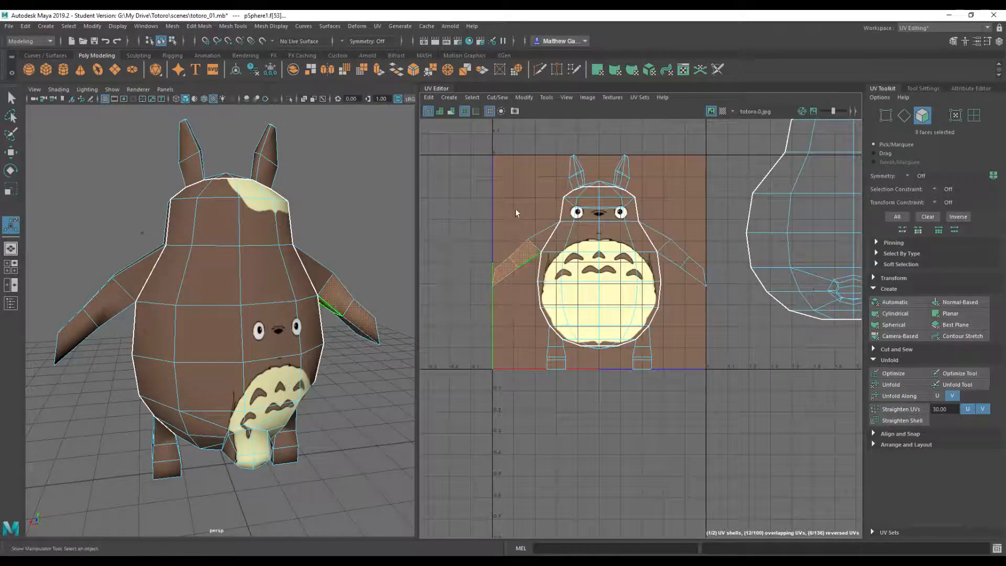
{"action": "left_click_drag", "start_coordinate": [530, 251], "coordinate": [546, 263], "text": "shift"}
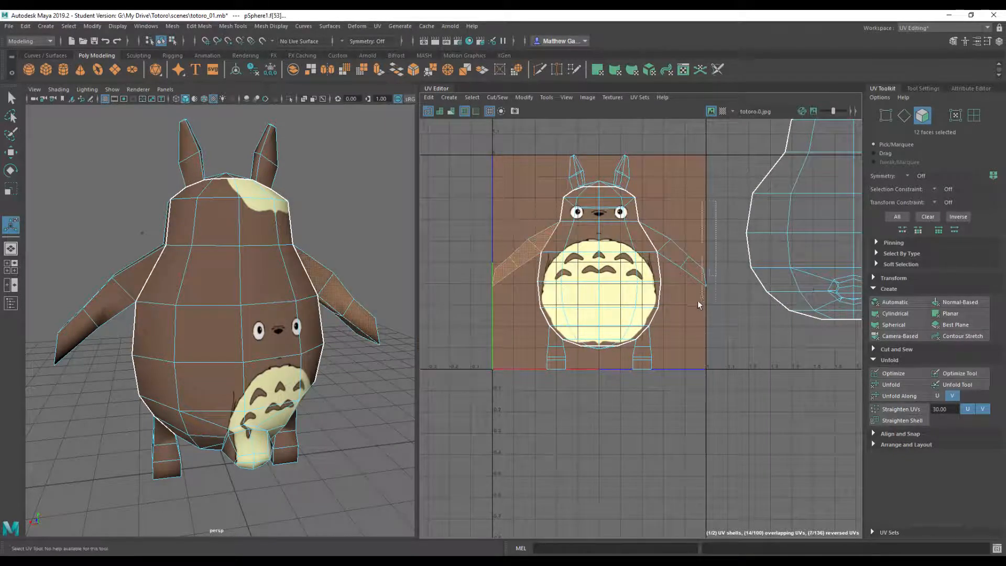
{"action": "left_click_drag", "start_coordinate": [669, 320], "coordinate": [664, 318], "text": "shift"}
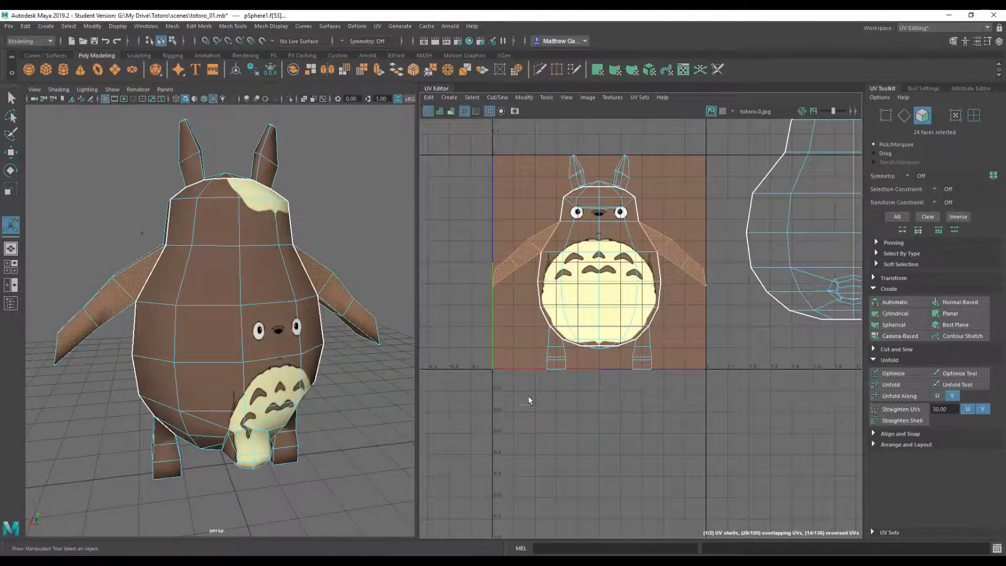
- Add the faces of both legs and both ears to the arm selection in the UV layout
{"action": "left_click_drag", "start_coordinate": [568, 348], "coordinate": [568, 346], "text": "shift"}
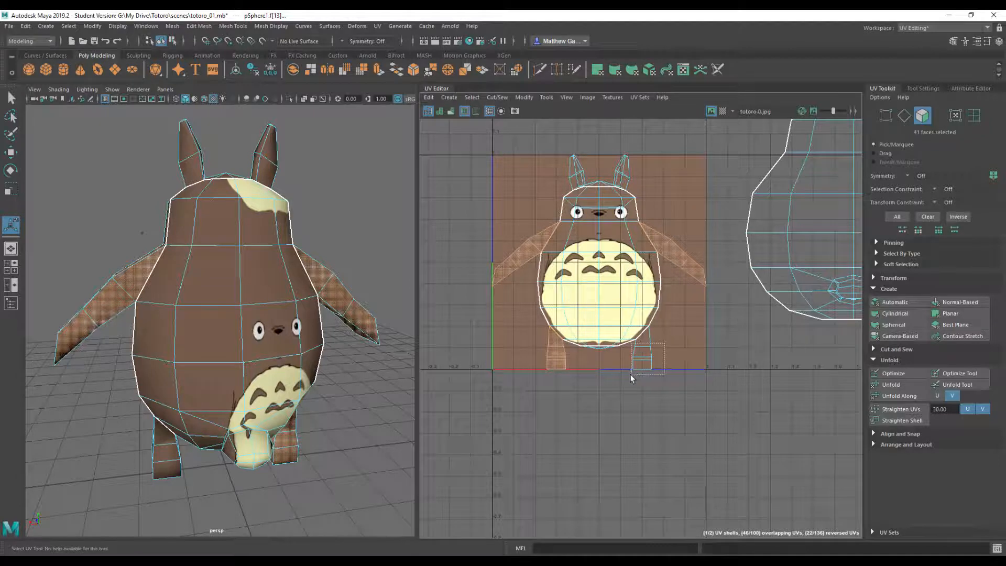
{"action": "left_click_drag", "start_coordinate": [631, 378], "coordinate": [631, 376], "text": "shift"}
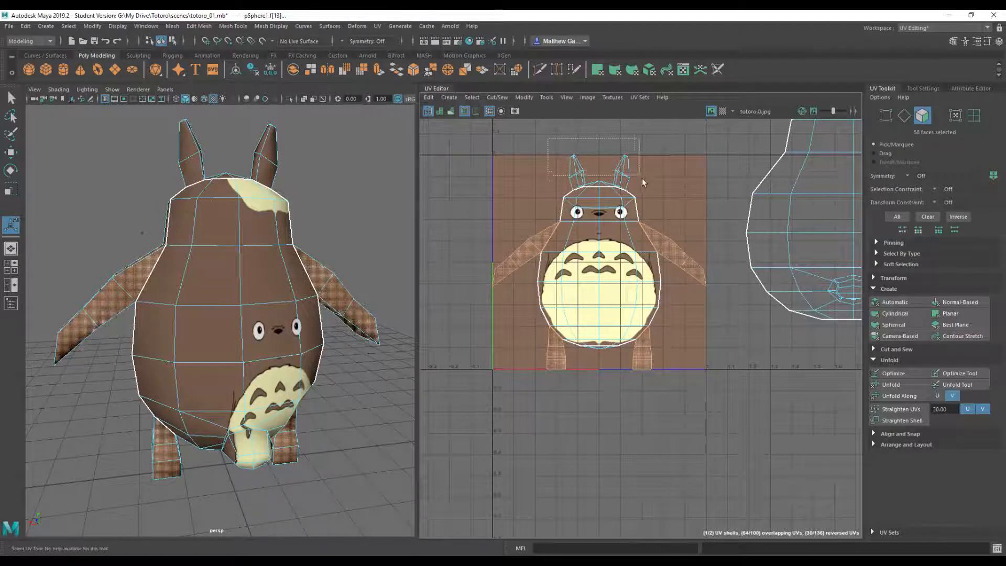
{"action": "left_click_drag", "start_coordinate": [642, 181], "coordinate": [646, 177], "text": "shift"}
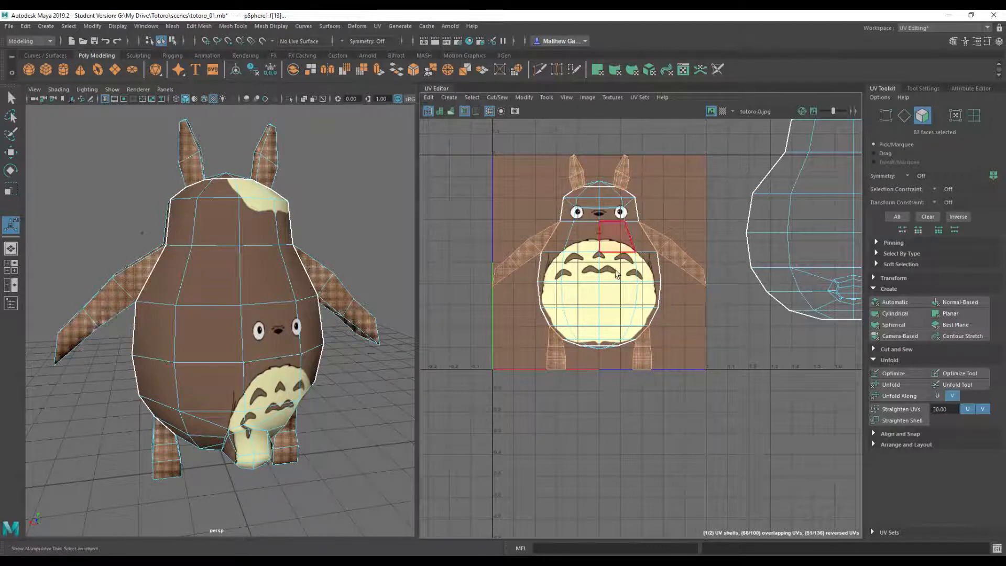
- Apply a planar UV projection to the selected arm, leg and ear faces and move their shells below the texture square
{"action": "left_click", "coordinate": [960, 314]}
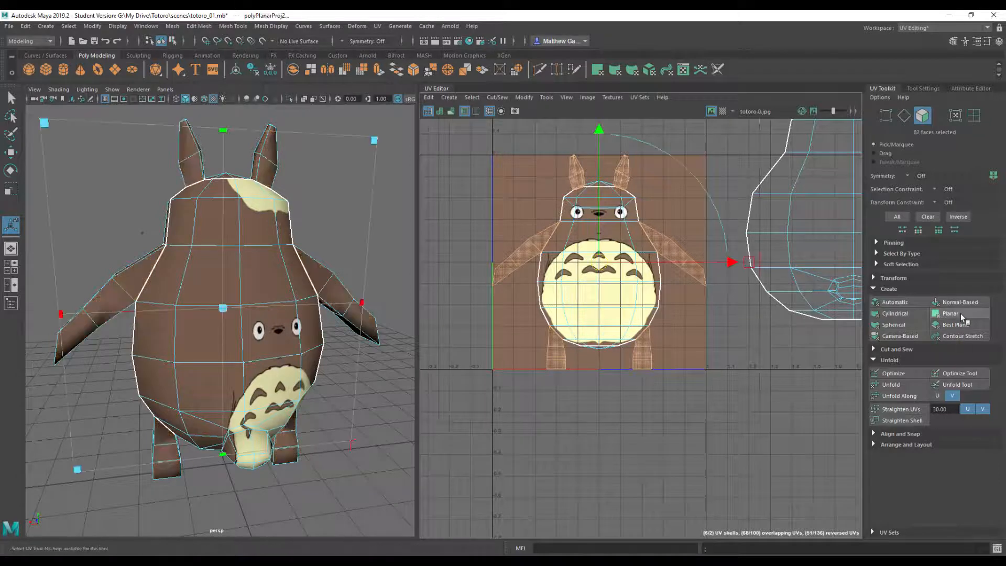
{"action": "left_click_drag", "start_coordinate": [593, 266], "coordinate": [596, 484]}
{"action": "middle_click_drag", "start_coordinate": [623, 349], "coordinate": [587, 239], "text": "alt"}
{"action": "scroll", "coordinate": [587, 238], "scroll_direction": "down", "scroll_amount": 1}
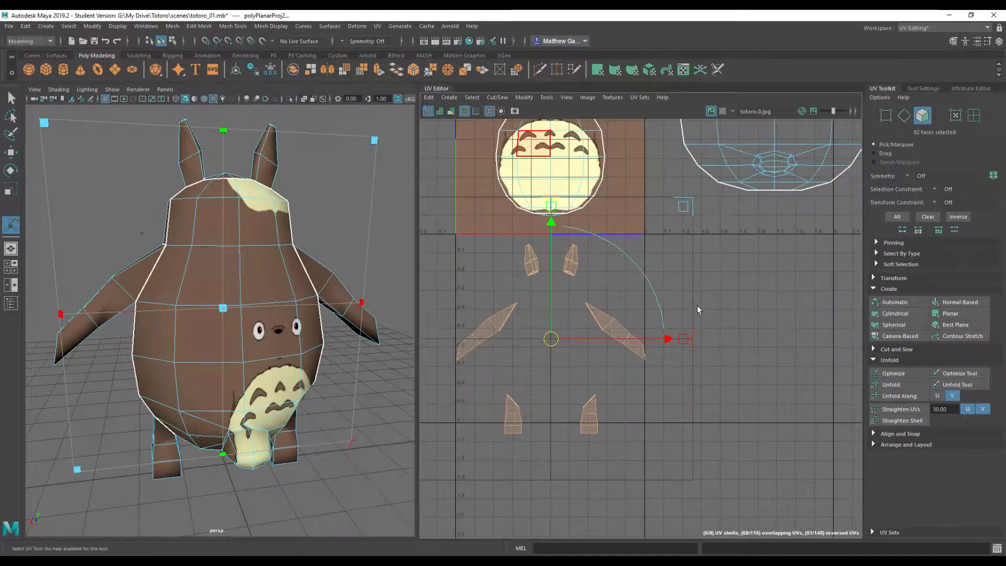
{"action": "left_click", "coordinate": [698, 307]}
- Switch to UV shell selection and move the two arm shells inward and up, close under the ear shells
{"action": "right_click", "coordinate": [485, 331]}
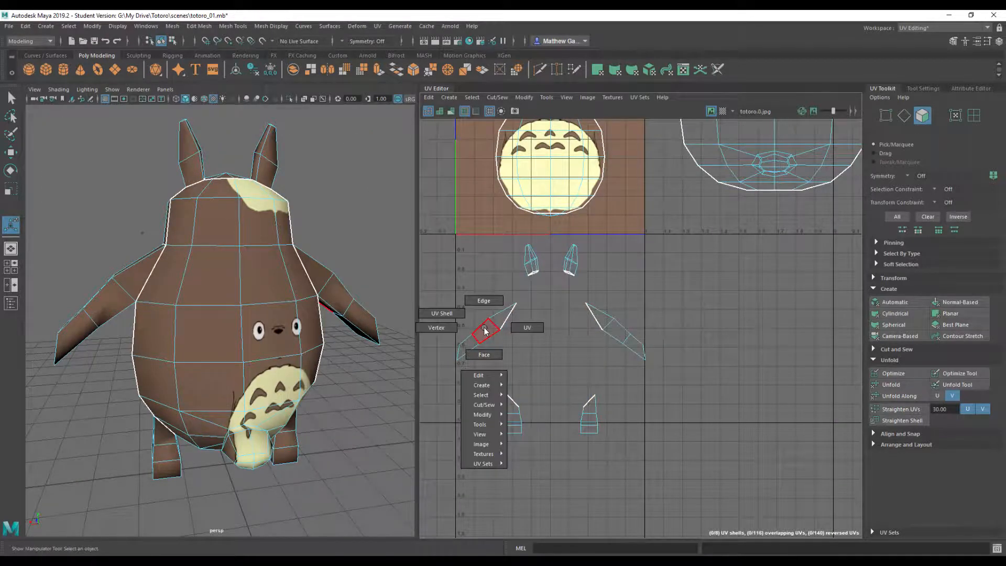
{"action": "right_click_drag", "start_coordinate": [484, 328], "coordinate": [449, 314]}
{"action": "left_click", "coordinate": [493, 339]}
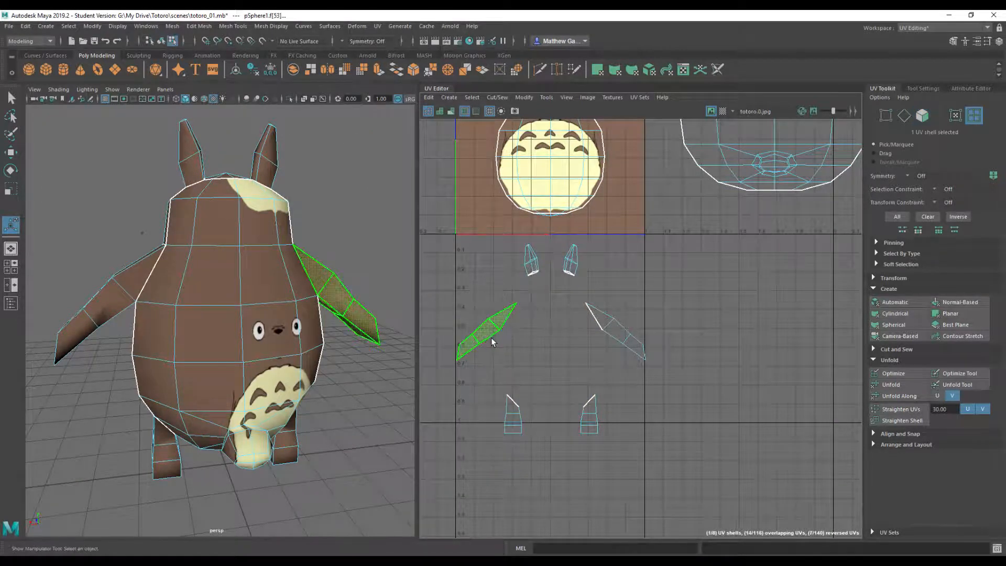
{"action": "key", "text": "w"}
{"action": "left_click_drag", "start_coordinate": [487, 330], "coordinate": [522, 304]}
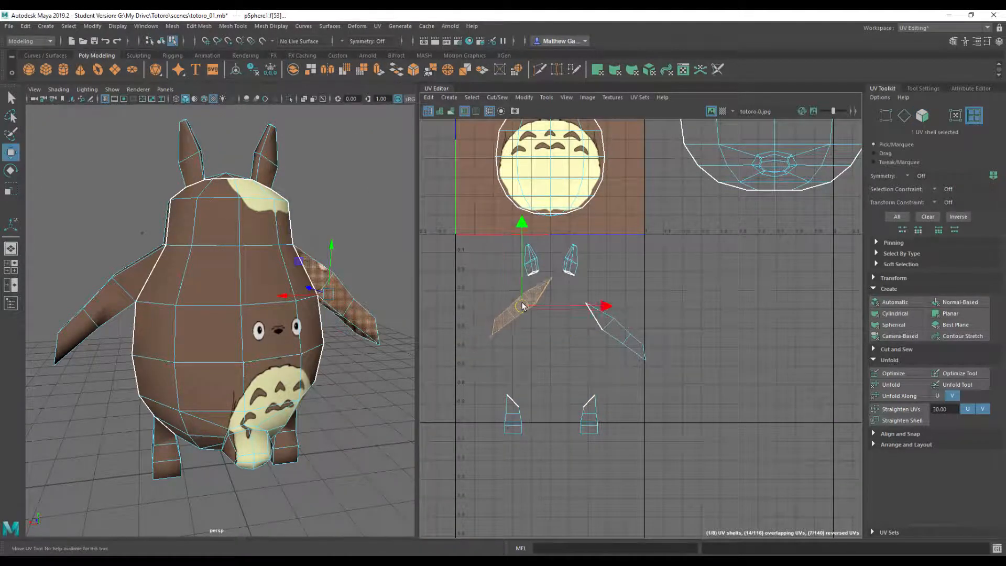
{"action": "left_click", "coordinate": [606, 317]}
{"action": "left_click_drag", "start_coordinate": [613, 329], "coordinate": [587, 301]}
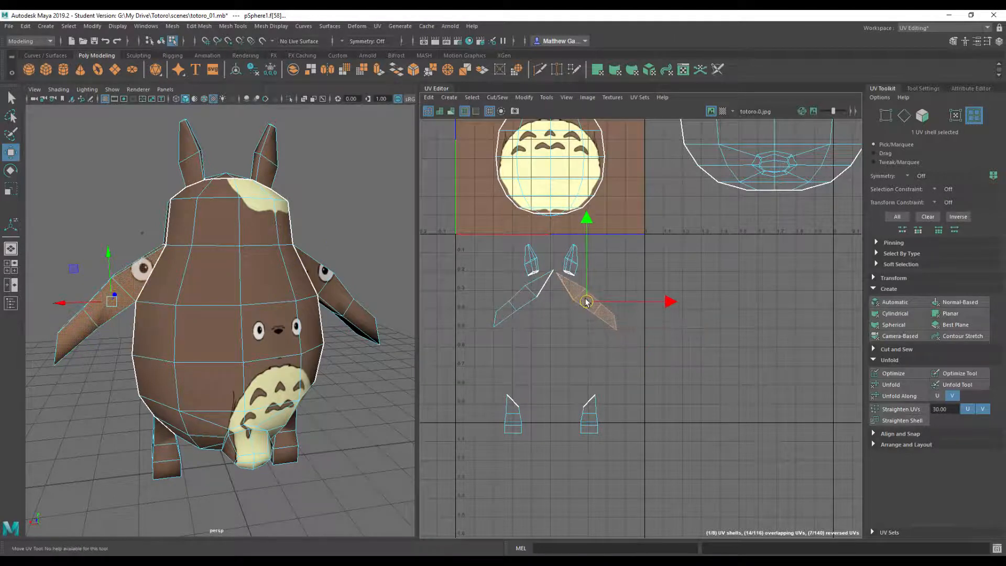
- Move the two leg shells up so they sit side by side between the arm shells
{"action": "left_click", "coordinate": [515, 416]}
{"action": "left_click_drag", "start_coordinate": [515, 417], "coordinate": [537, 335]}
{"action": "left_click", "coordinate": [589, 416]}
{"action": "left_click_drag", "start_coordinate": [589, 416], "coordinate": [552, 325]}
{"action": "left_click", "coordinate": [489, 245]}
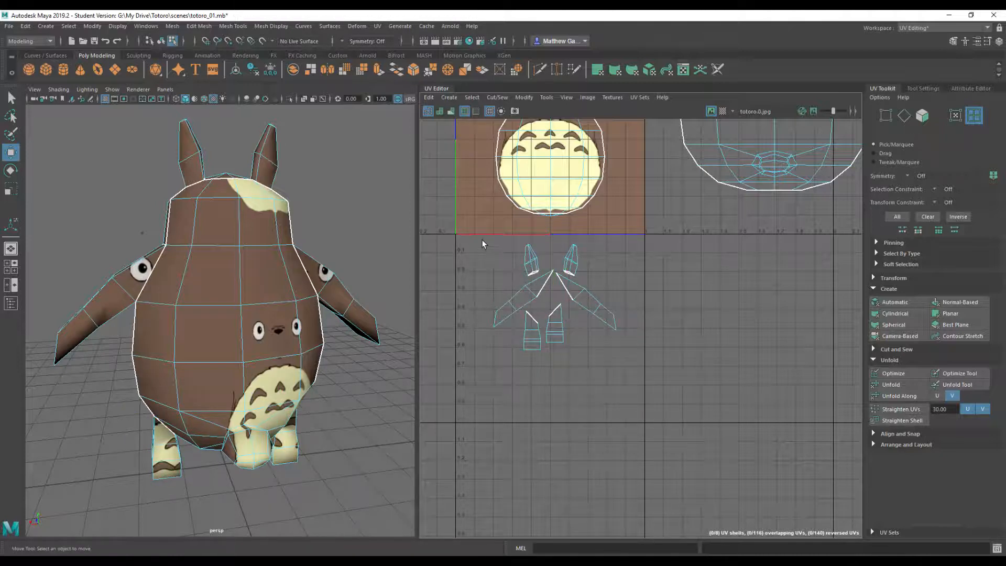
- Select all six limb and ear shells, scale them down and place them on the plain brown lower-left corner of the texture
{"action": "left_click_drag", "start_coordinate": [482, 240], "coordinate": [624, 376]}
{"action": "key", "text": "r"}
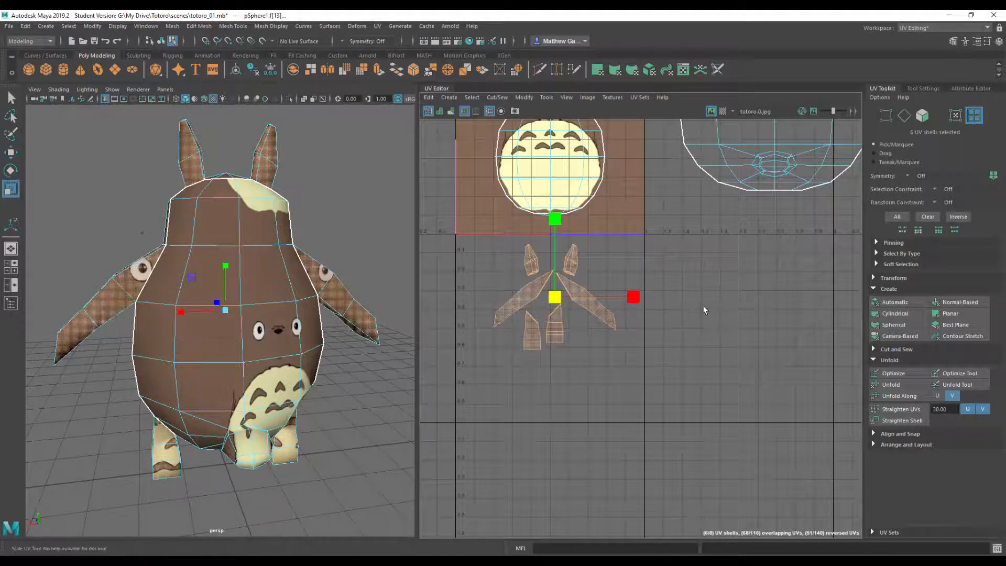
{"action": "middle_click_drag", "start_coordinate": [702, 305], "coordinate": [649, 313]}
{"action": "key", "text": "w"}
{"action": "left_click_drag", "start_coordinate": [557, 297], "coordinate": [483, 213]}
{"action": "scroll", "coordinate": [517, 271], "scroll_direction": "up", "scroll_amount": 3}
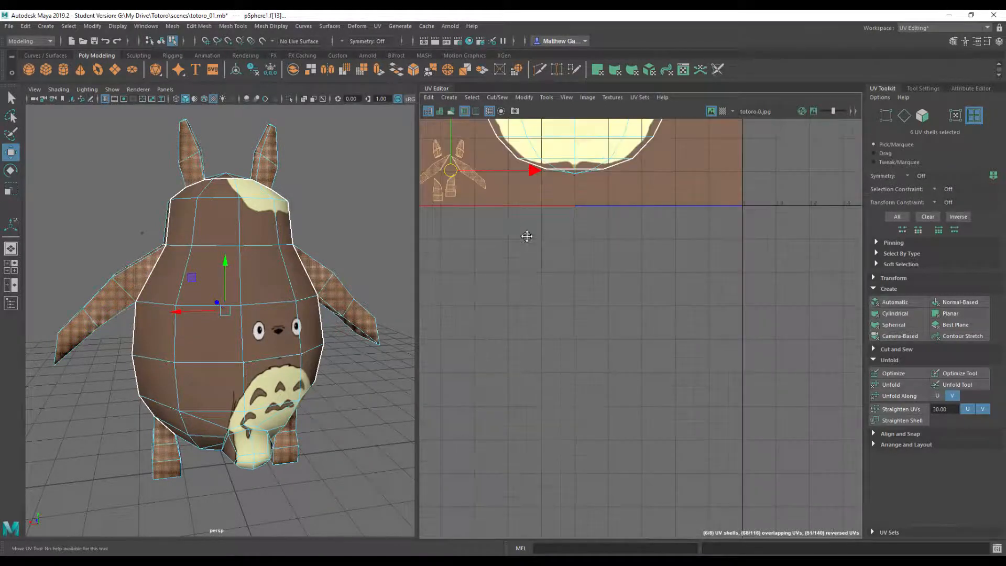
{"action": "middle_click_drag", "start_coordinate": [526, 235], "coordinate": [665, 341], "text": "alt"}
{"action": "scroll", "coordinate": [665, 340], "scroll_direction": "up", "scroll_amount": 3}
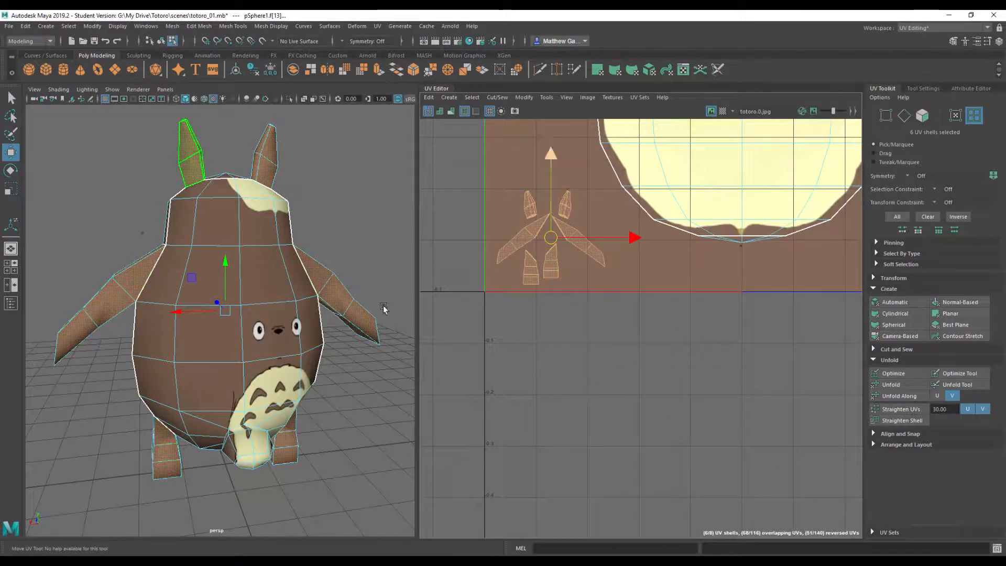
{"action": "left_click_drag", "start_coordinate": [382, 319], "coordinate": [328, 312], "text": "alt"}
{"action": "scroll", "coordinate": [575, 290], "scroll_direction": "down", "scroll_amount": 5}
{"action": "middle_click_drag", "start_coordinate": [687, 265], "coordinate": [465, 355], "text": "alt"}
{"action": "scroll", "coordinate": [465, 355], "scroll_direction": "down", "scroll_amount": 3}
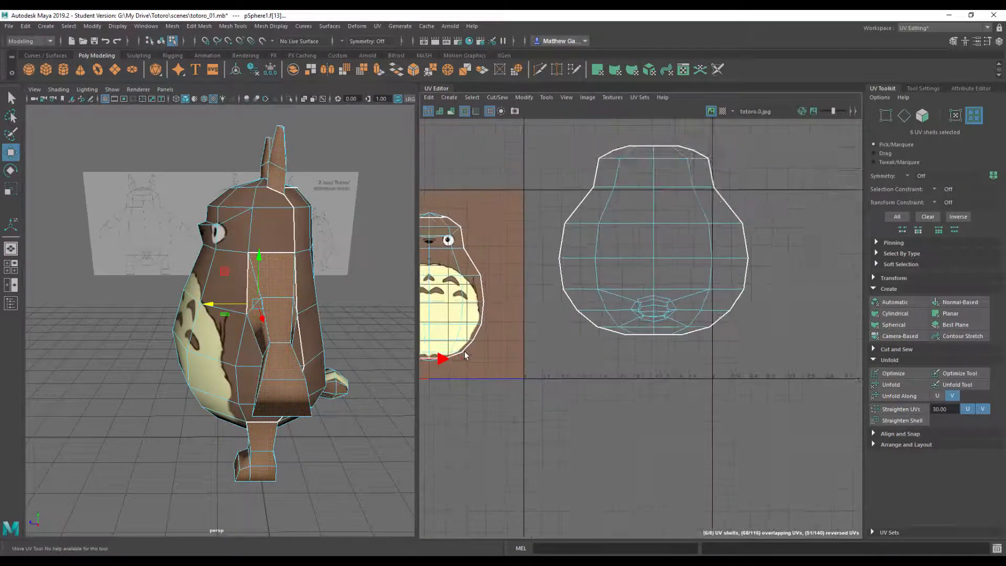
{"action": "middle_click_drag", "start_coordinate": [678, 265], "coordinate": [788, 294], "text": "alt"}
{"action": "right_click_drag", "start_coordinate": [748, 295], "coordinate": [786, 287]}
{"action": "left_click", "coordinate": [766, 301]}
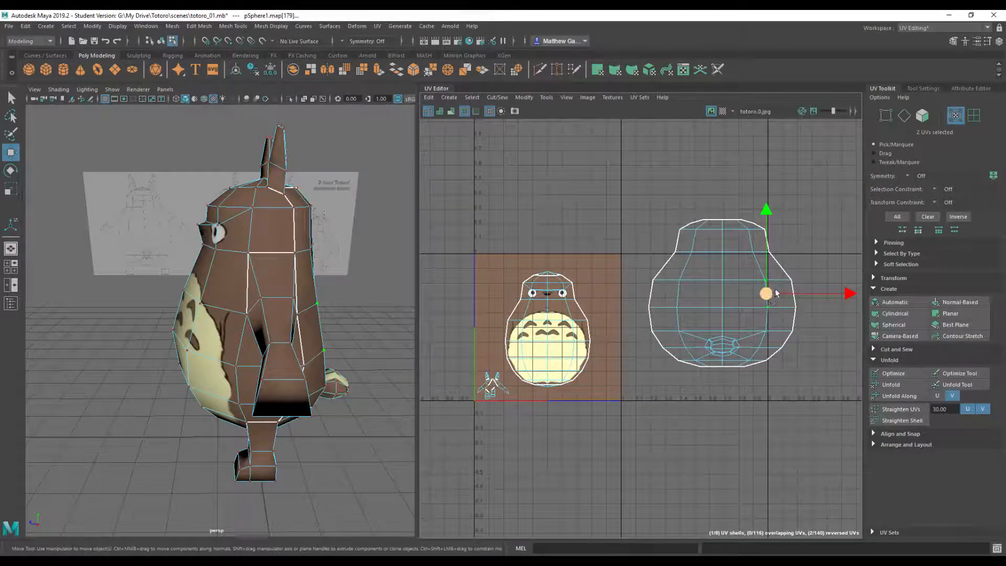
{"action": "left_click_drag", "start_coordinate": [776, 294], "coordinate": [760, 291]}
{"action": "key", "text": "ctrl+z"}
- Select the back's UV shell, scale it down and place it on the plain brown upper-right area of the texture
{"action": "right_click_drag", "start_coordinate": [700, 282], "coordinate": [648, 266]}
{"action": "left_click", "coordinate": [738, 306]}
{"action": "left_click_drag", "start_coordinate": [721, 292], "coordinate": [576, 296]}
{"action": "key", "text": "r"}
{"action": "middle_click_drag", "start_coordinate": [705, 301], "coordinate": [593, 318]}
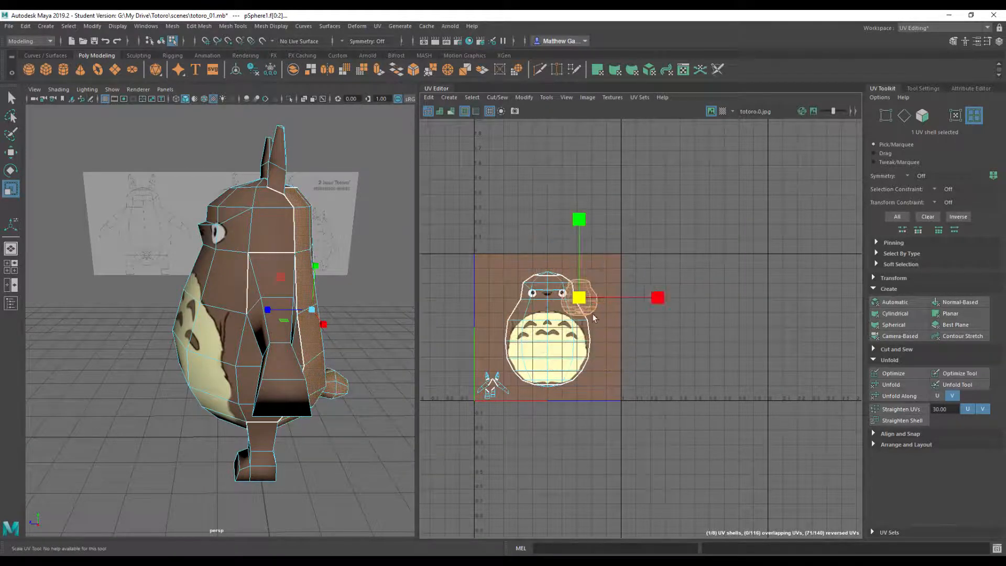
{"action": "key", "text": "w"}
{"action": "left_click_drag", "start_coordinate": [579, 297], "coordinate": [598, 279]}
{"action": "left_click", "coordinate": [666, 331]}
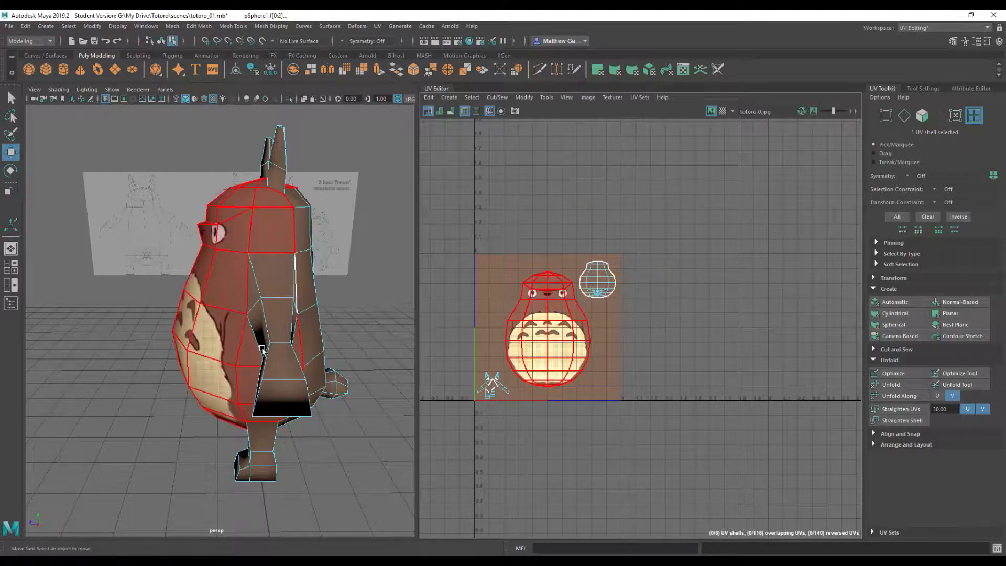
- Select the front body's UV shell, enlarge it slightly around the face and belly artwork, and shift it down a little
{"action": "left_click_drag", "start_coordinate": [262, 350], "coordinate": [216, 230], "text": "alt"}
{"action": "scroll", "coordinate": [330, 332], "scroll_direction": "up", "scroll_amount": 3}
{"action": "scroll", "coordinate": [318, 337], "scroll_direction": "up", "scroll_amount": 4}
{"action": "scroll", "coordinate": [314, 338], "scroll_direction": "down", "scroll_amount": 6}
{"action": "left_click_drag", "start_coordinate": [273, 270], "coordinate": [439, 327], "text": "alt"}
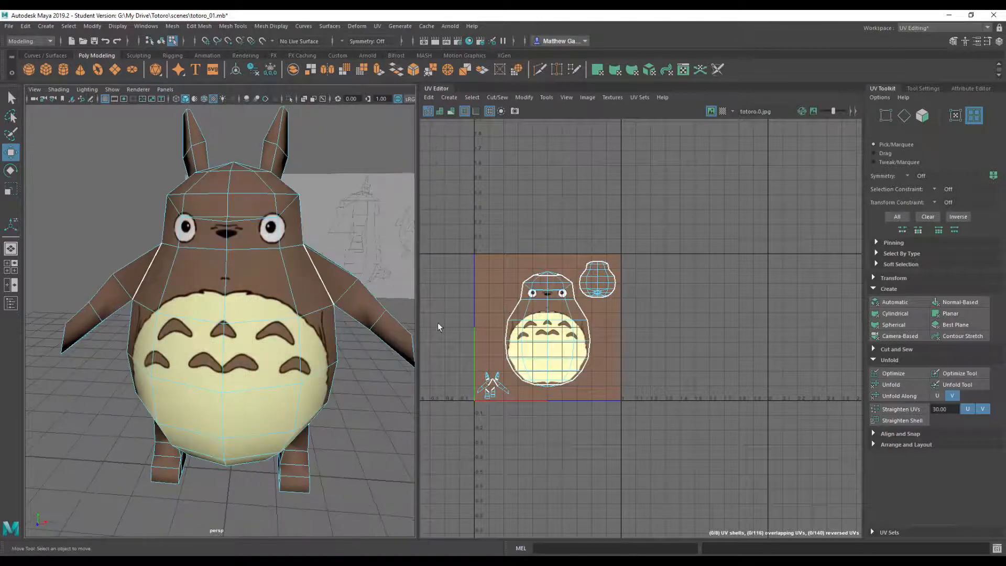
{"action": "left_click", "coordinate": [550, 341]}
{"action": "scroll", "coordinate": [551, 336], "scroll_direction": "up", "scroll_amount": 4}
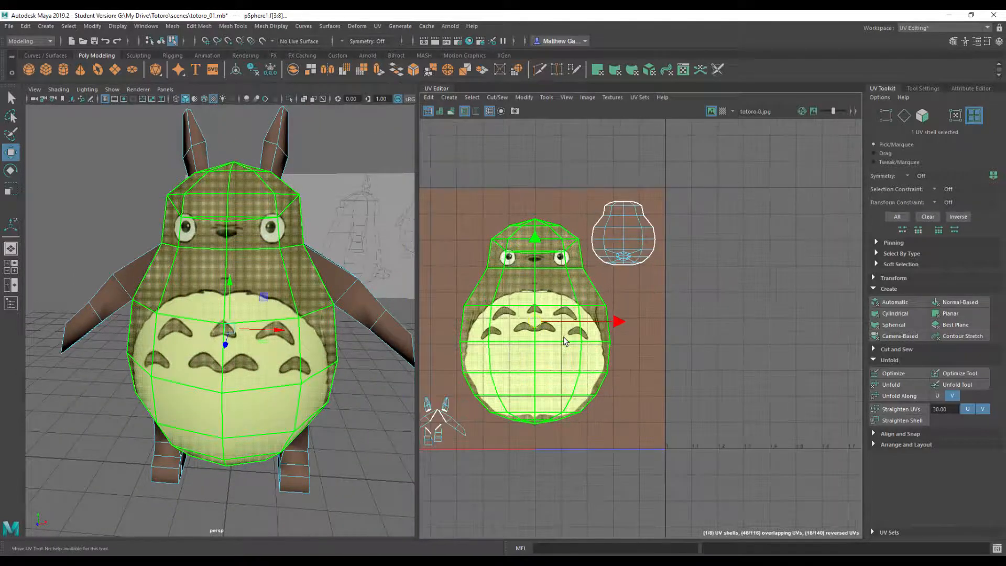
{"action": "key", "text": "r"}
{"action": "middle_click_drag", "start_coordinate": [628, 369], "coordinate": [635, 363]}
{"action": "key", "text": "w"}
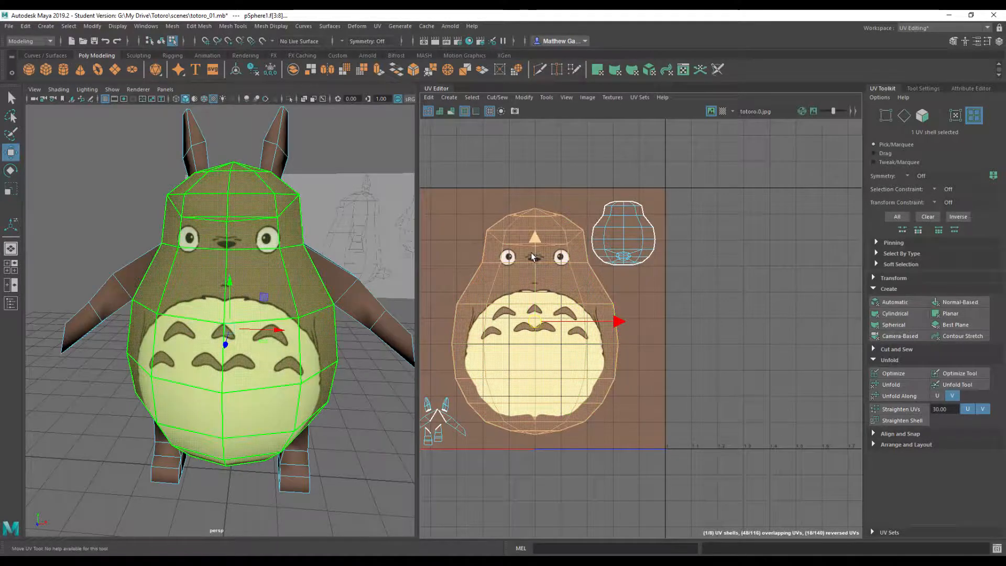
{"action": "left_click_drag", "start_coordinate": [534, 257], "coordinate": [537, 270]}
- Clear the shell selection and examine the textured model together with the finished UV layout
{"action": "left_click_drag", "start_coordinate": [320, 279], "coordinate": [244, 314], "text": "alt"}
{"action": "left_click", "coordinate": [351, 347]}
{"action": "scroll", "coordinate": [351, 347], "scroll_direction": "down", "scroll_amount": 3}
{"action": "scroll", "coordinate": [352, 346], "scroll_direction": "down", "scroll_amount": 4}
{"action": "scroll", "coordinate": [303, 320], "scroll_direction": "up", "scroll_amount": 7}
{"action": "scroll", "coordinate": [303, 320], "scroll_direction": "down", "scroll_amount": 4}
{"action": "scroll", "coordinate": [449, 289], "scroll_direction": "down", "scroll_amount": 1}
{"action": "middle_click_drag", "start_coordinate": [448, 290], "coordinate": [523, 280], "text": "alt"}
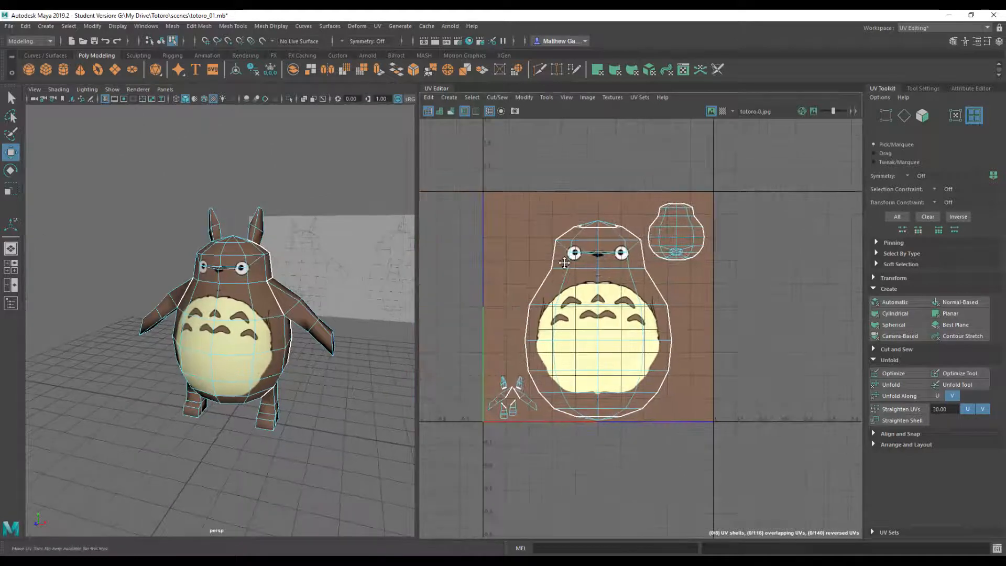
- Switch to the Maya Classic workspace and return the Totoro model to object selection mode
{"action": "left_click", "coordinate": [910, 26]}
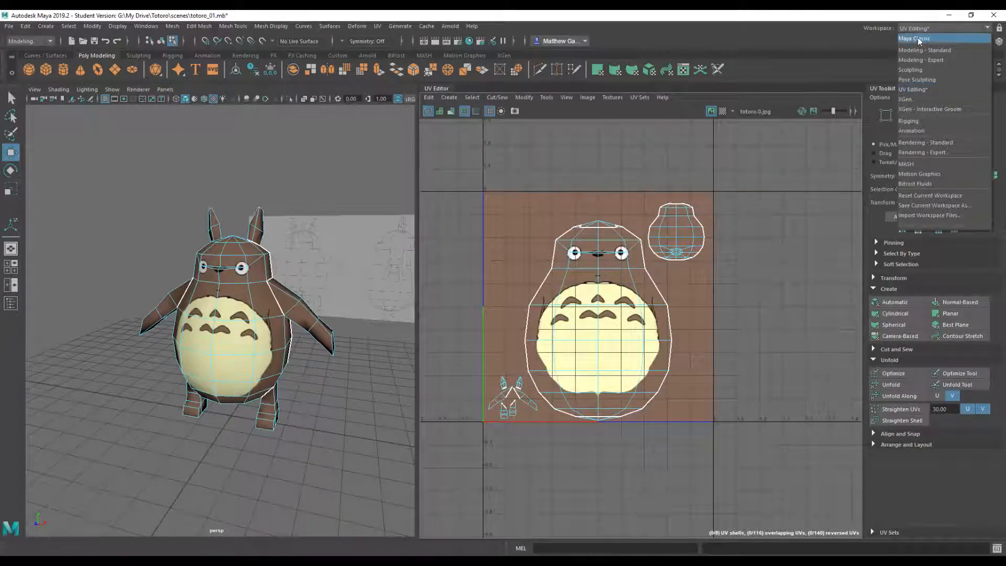
{"action": "left_click", "coordinate": [917, 39]}
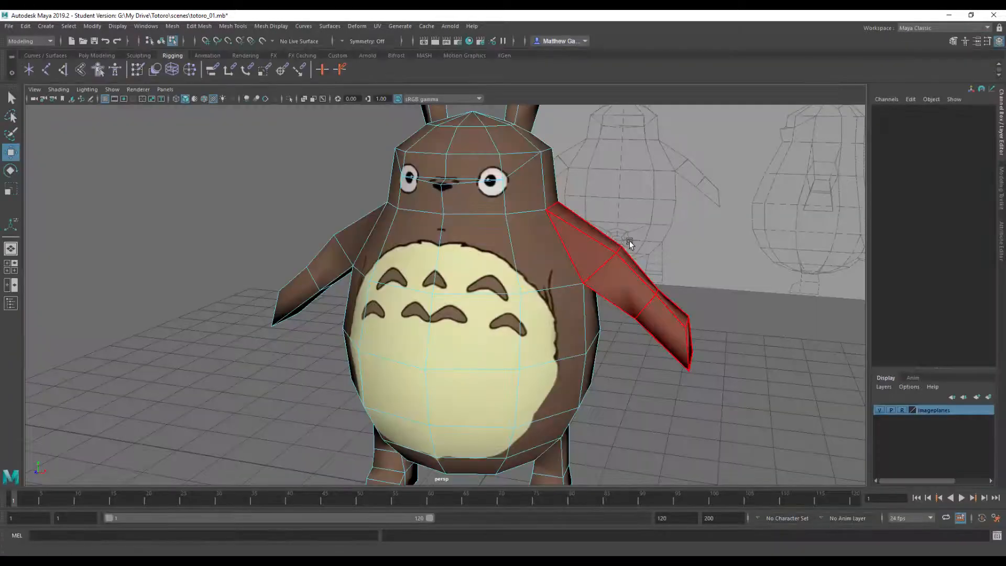
{"action": "right_click_drag", "start_coordinate": [630, 241], "coordinate": [571, 244], "text": "alt"}
{"action": "key", "text": "F8"}
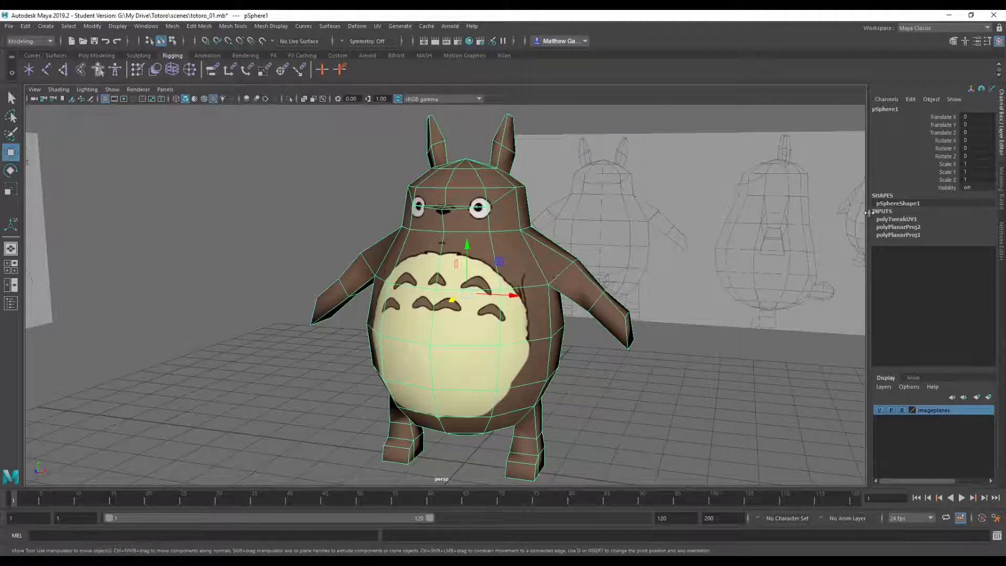
- Delete the Totoro model's construction history and deselect the model
{"action": "left_click", "coordinate": [668, 362]}
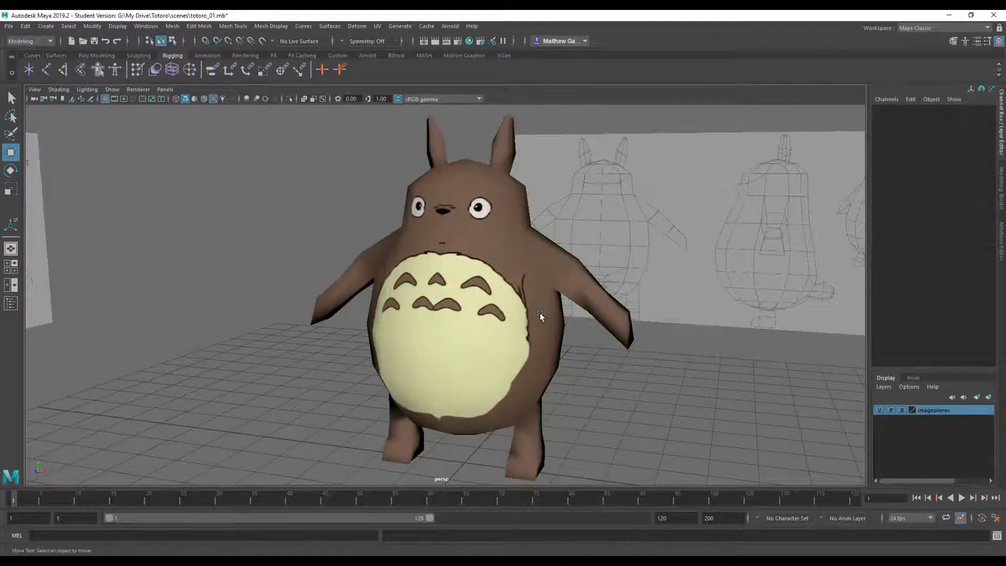
{"action": "left_click", "coordinate": [540, 313]}
{"action": "left_click", "coordinate": [92, 56]}
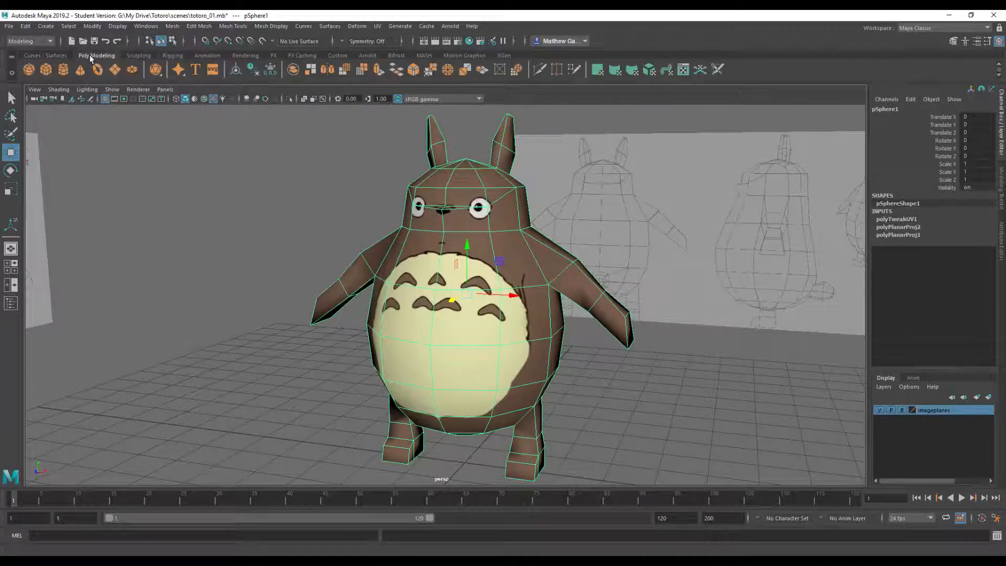
{"action": "left_click", "coordinate": [251, 72]}
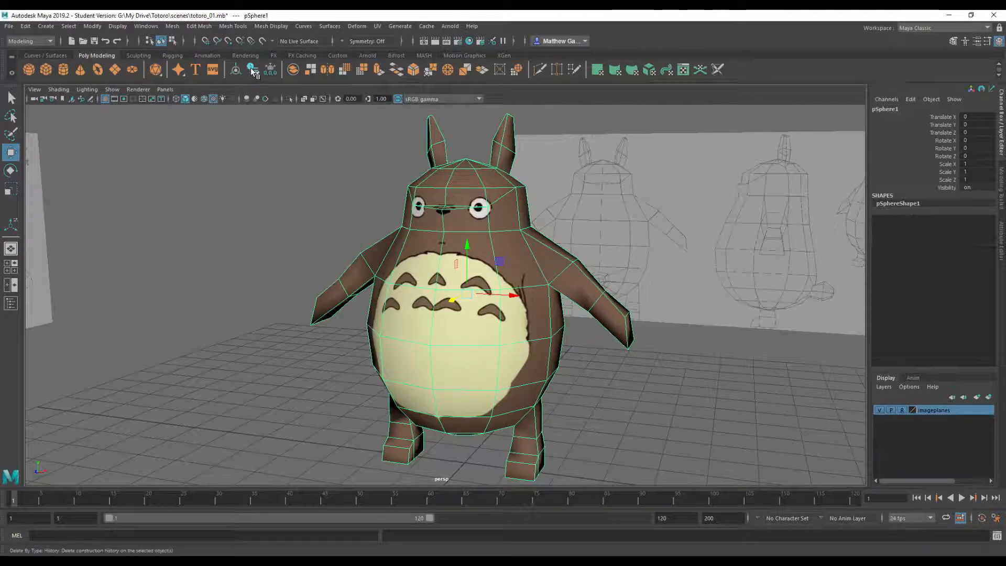
{"action": "right_click_drag", "start_coordinate": [598, 262], "coordinate": [566, 253], "text": "alt"}
{"action": "middle_click_drag", "start_coordinate": [566, 252], "coordinate": [531, 238], "text": "alt"}
{"action": "left_click", "coordinate": [556, 317]}
{"action": "left_click_drag", "start_coordinate": [556, 317], "coordinate": [536, 284], "text": "alt"}
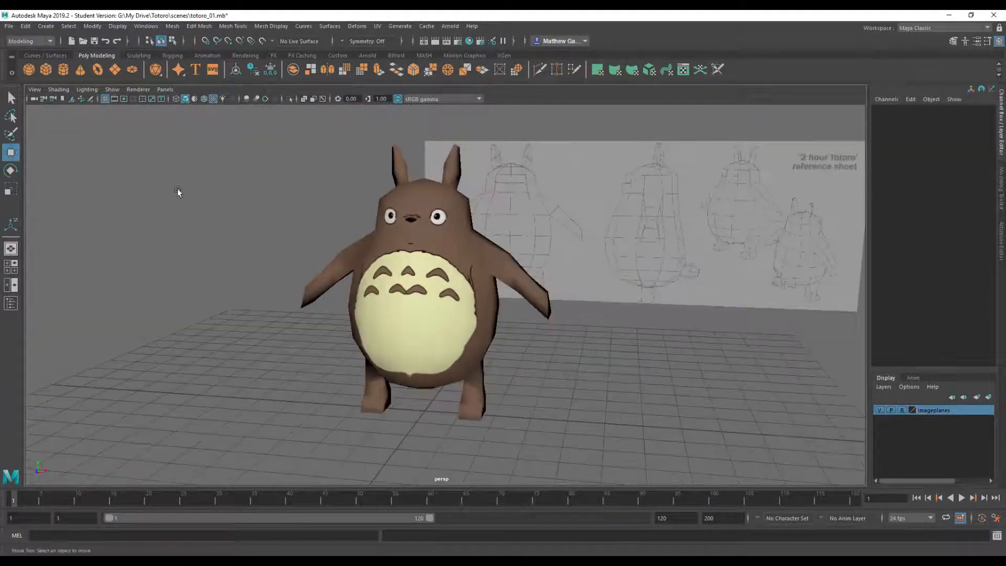